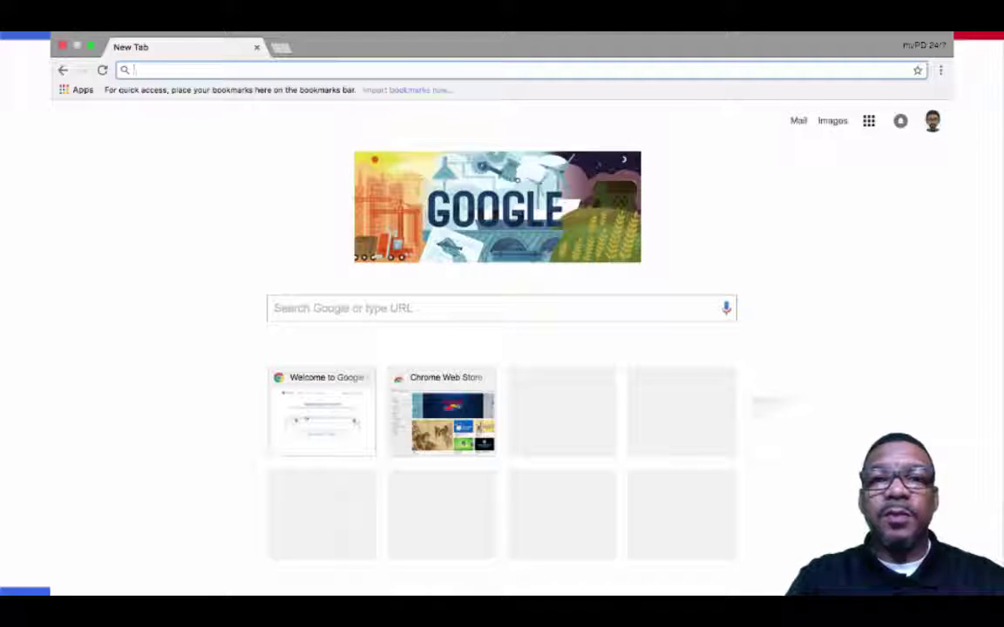
Open the Chrome Web Store and search its extensions for craftycursor.
click(76, 90)
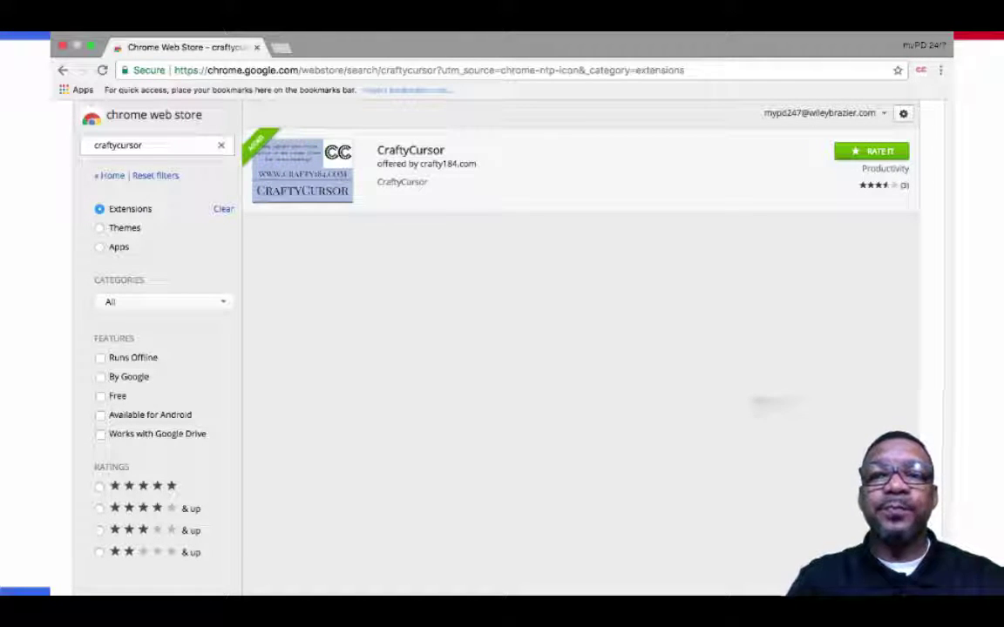
click(152, 145)
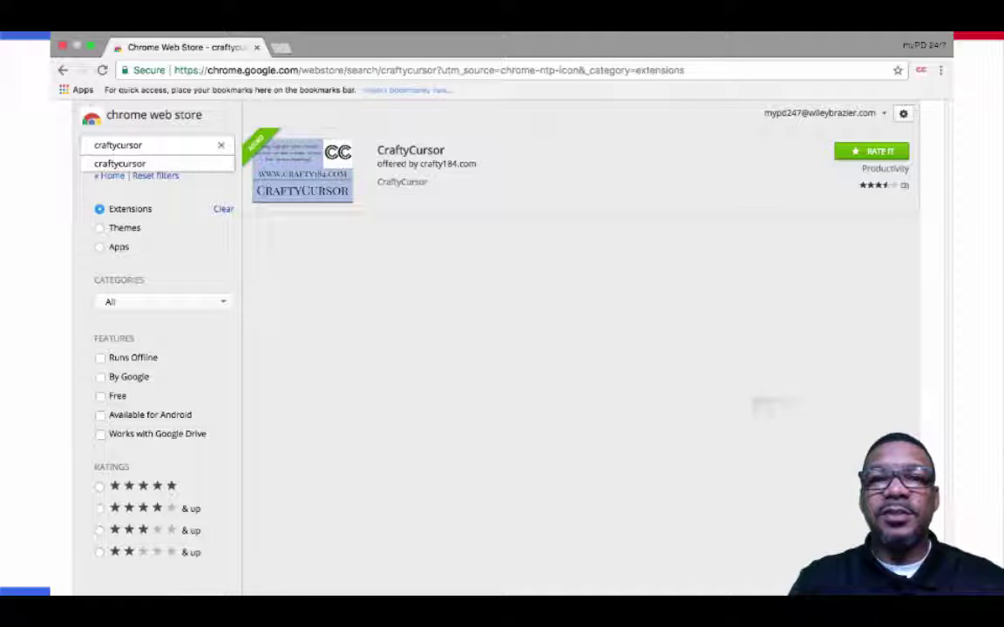
Search Google for discovery education in a new tab to try out the CraftyCursor extension.
key(super+t)
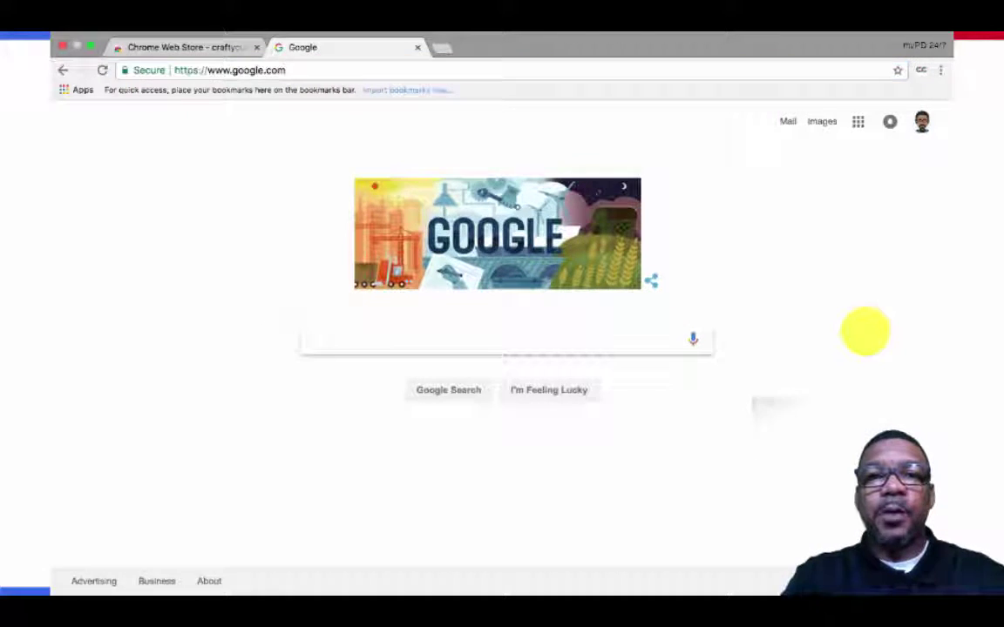
text(discovery educ)
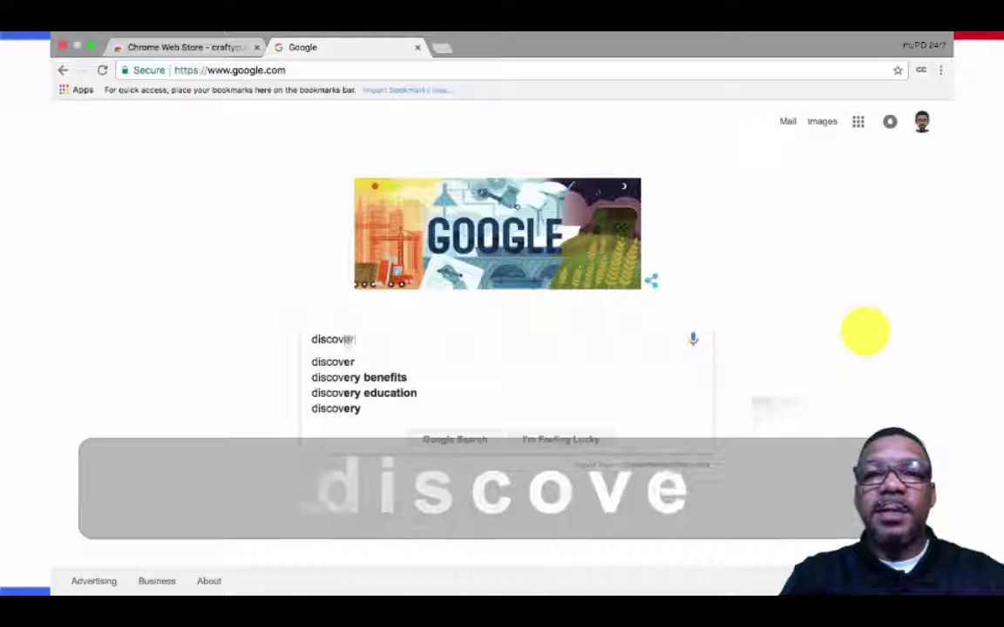
text(ation)
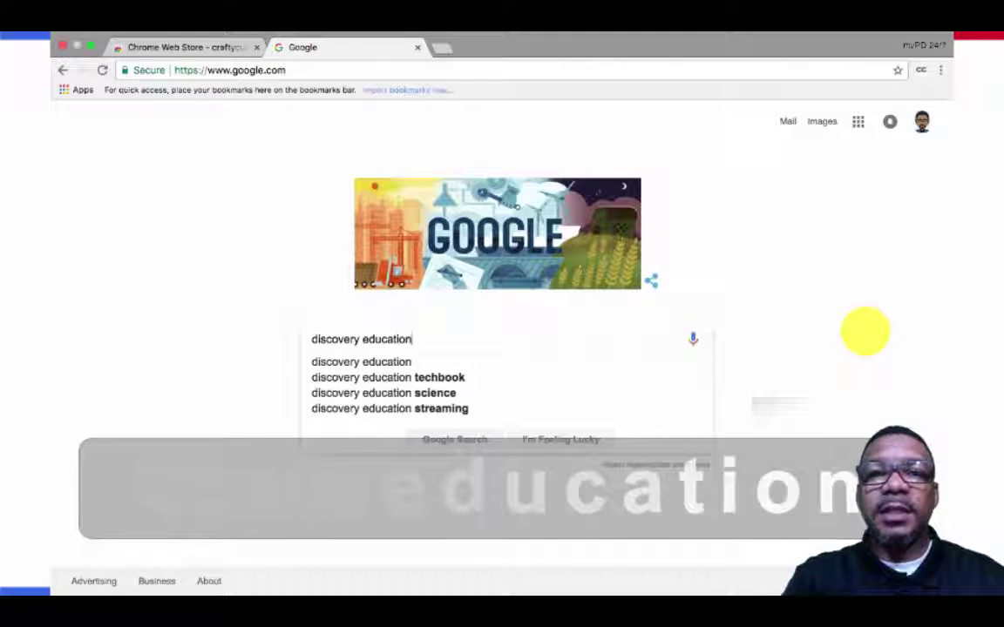
key(Return)
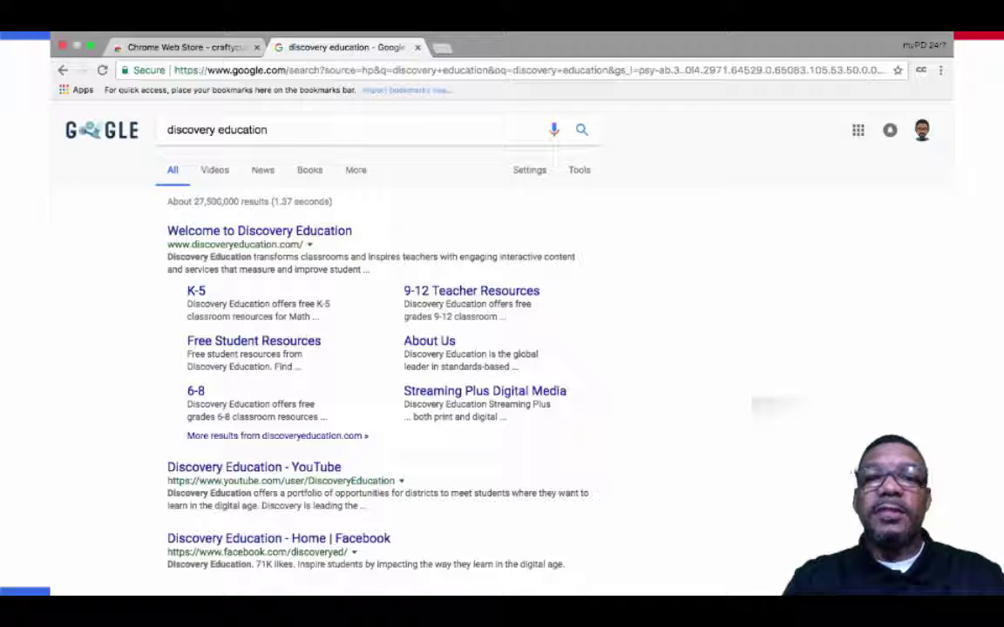
key(shift)
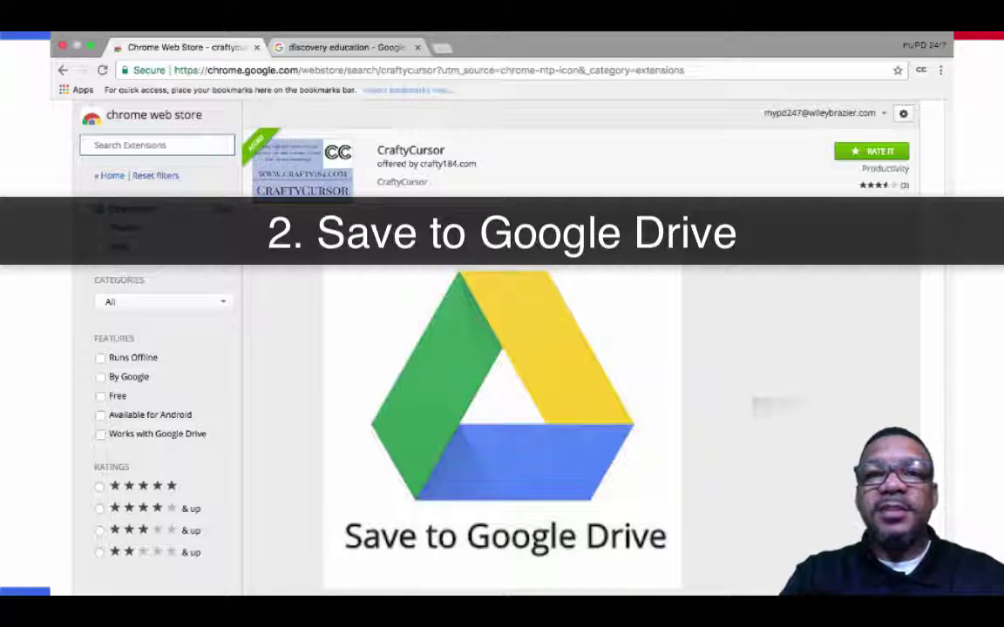
Search the Chrome Web Store extensions for save to google drive.
text(save)
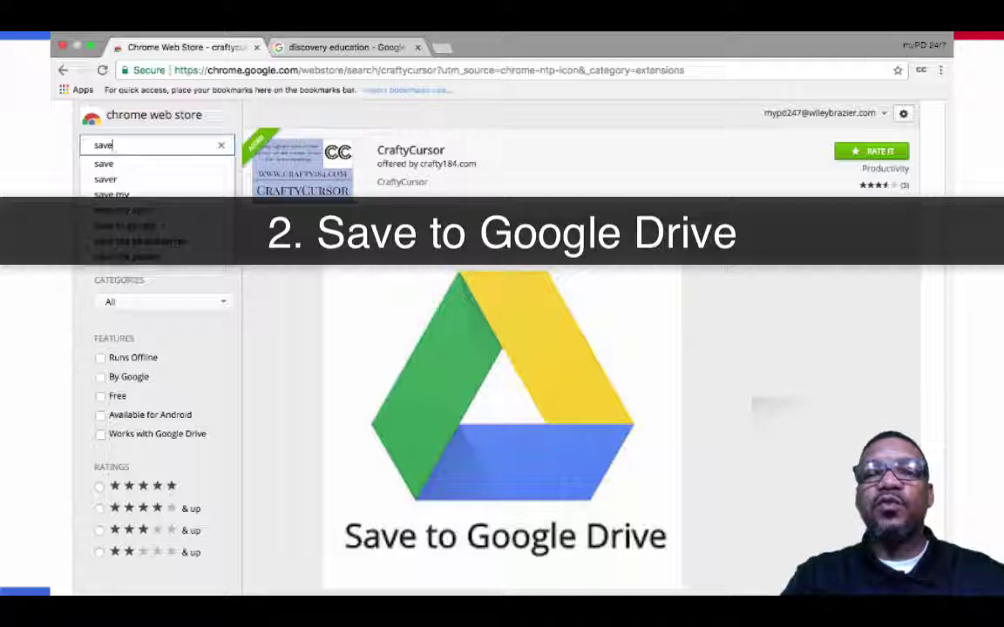
text( to google drive)
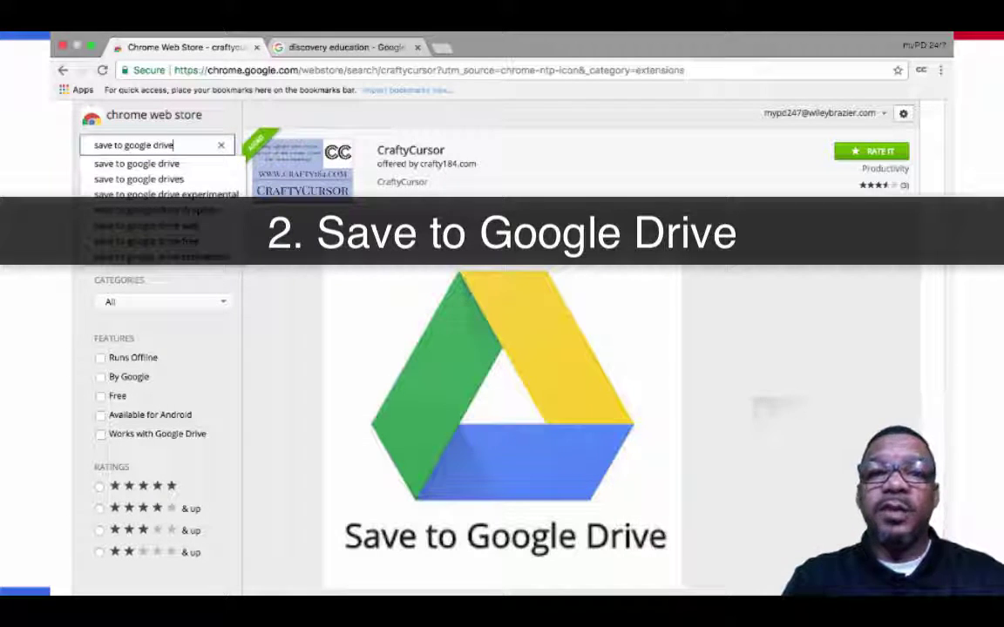
key(Return)
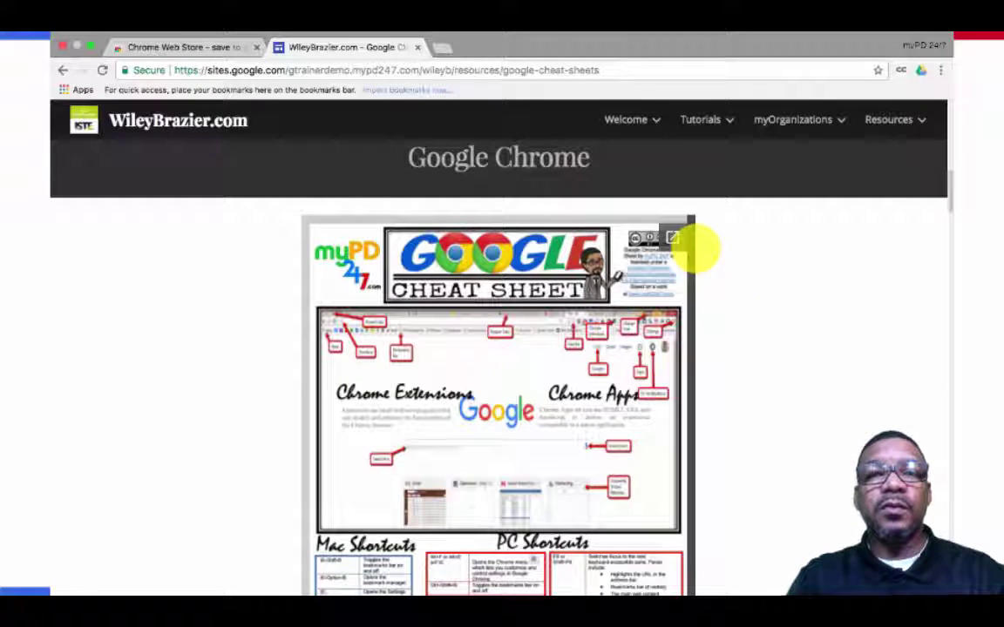
Save the embedded Google Chrome cheat sheet to Google Drive and rename it myPD247 Google Chrome Cheat Sheet Legal.
click(671, 237)
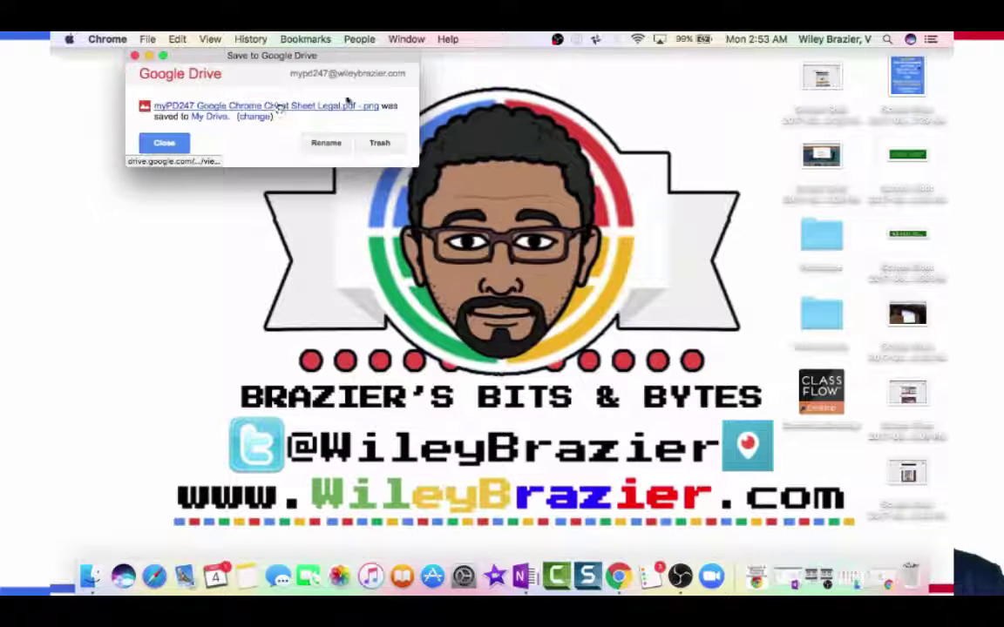
click(209, 117)
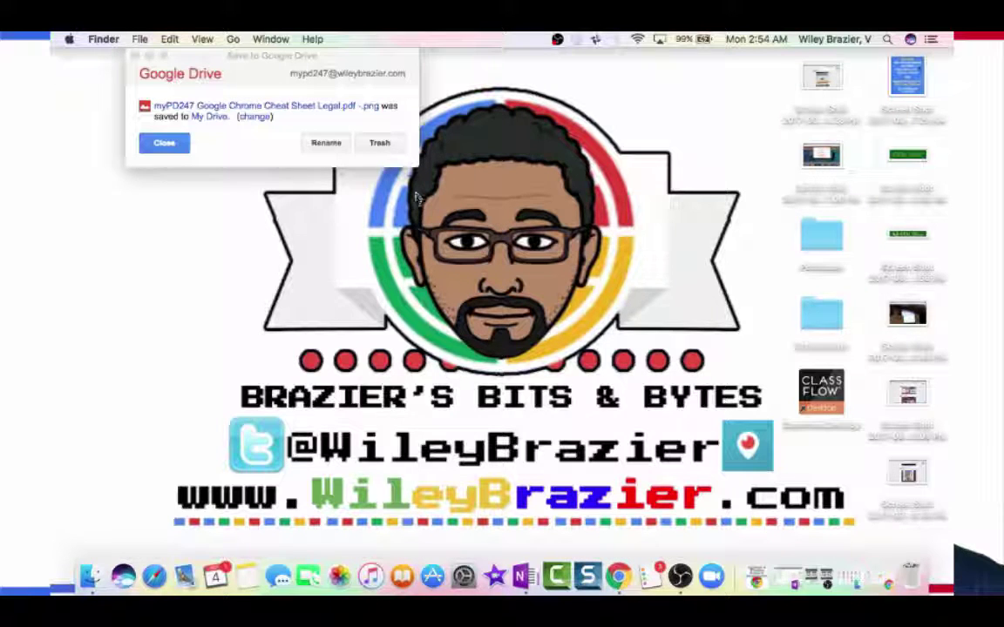
click(320, 142)
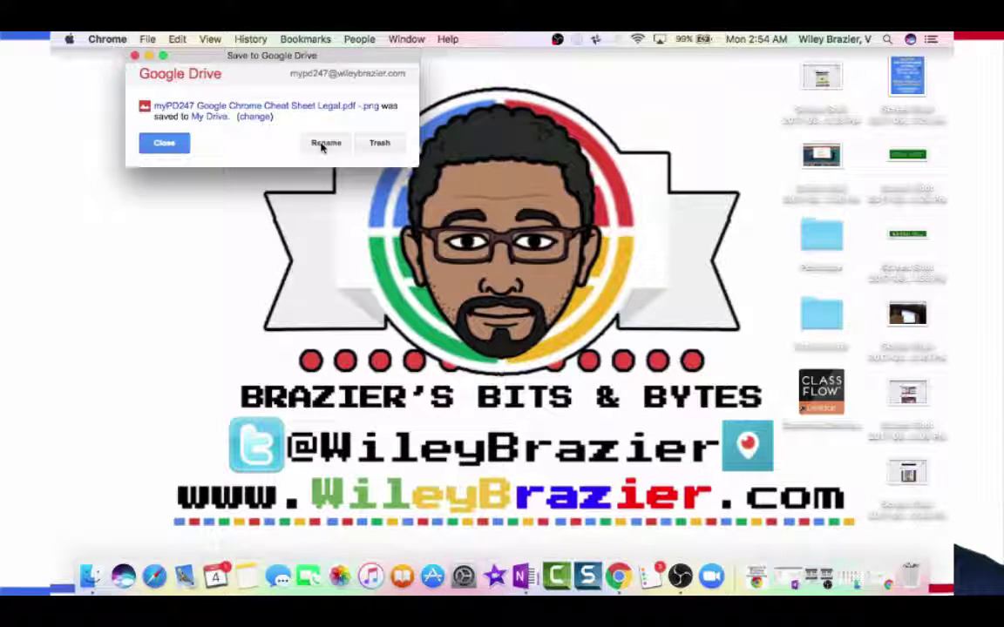
click(320, 144)
click(314, 120)
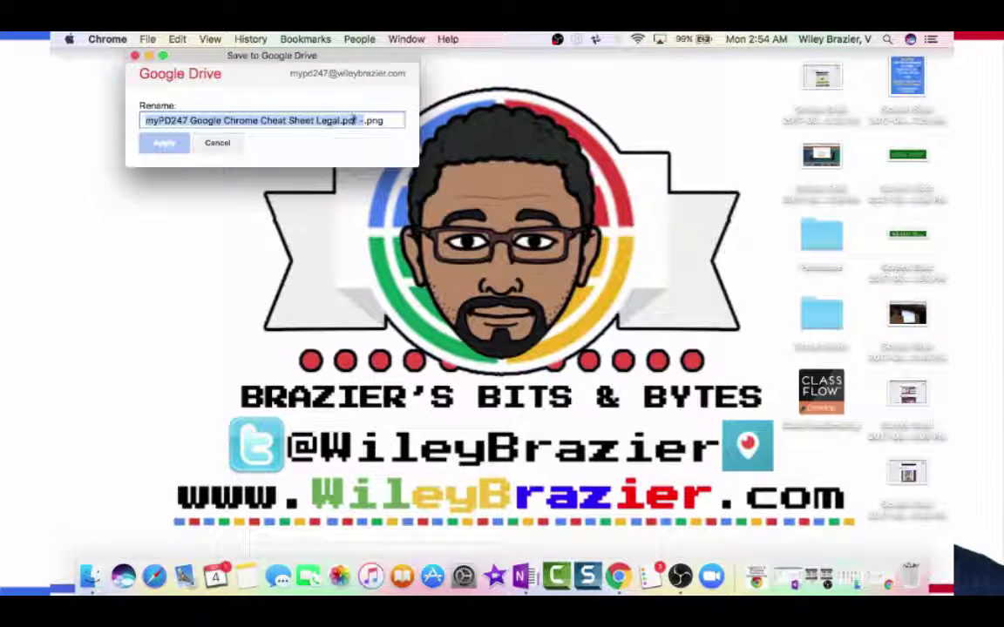
key(Return)
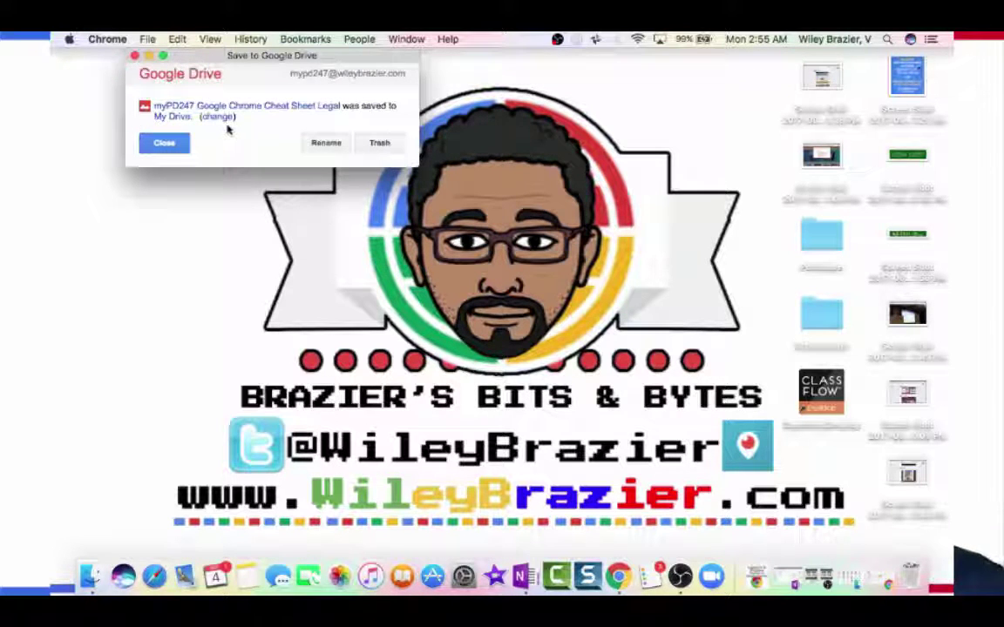
In the Save to Google Drive options, set the destination folder to Web Stuff and the page format to HTML source (.html).
click(218, 117)
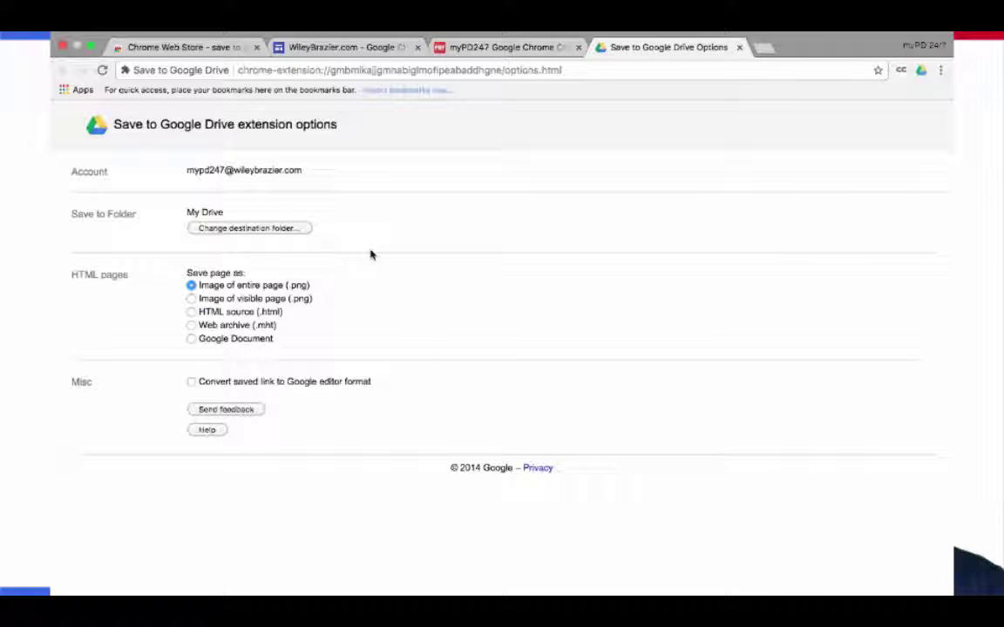
click(255, 229)
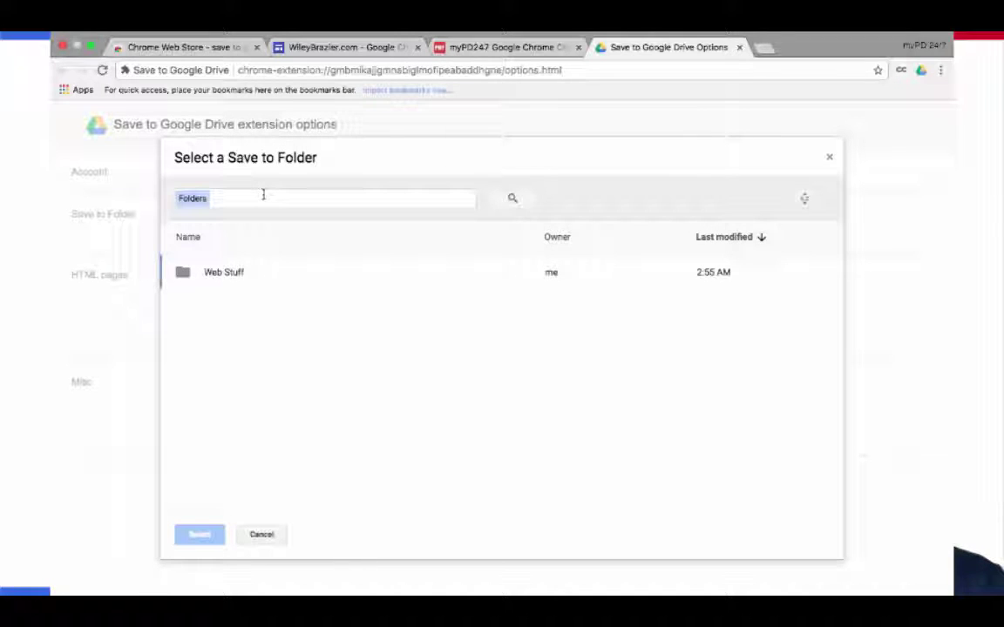
click(237, 270)
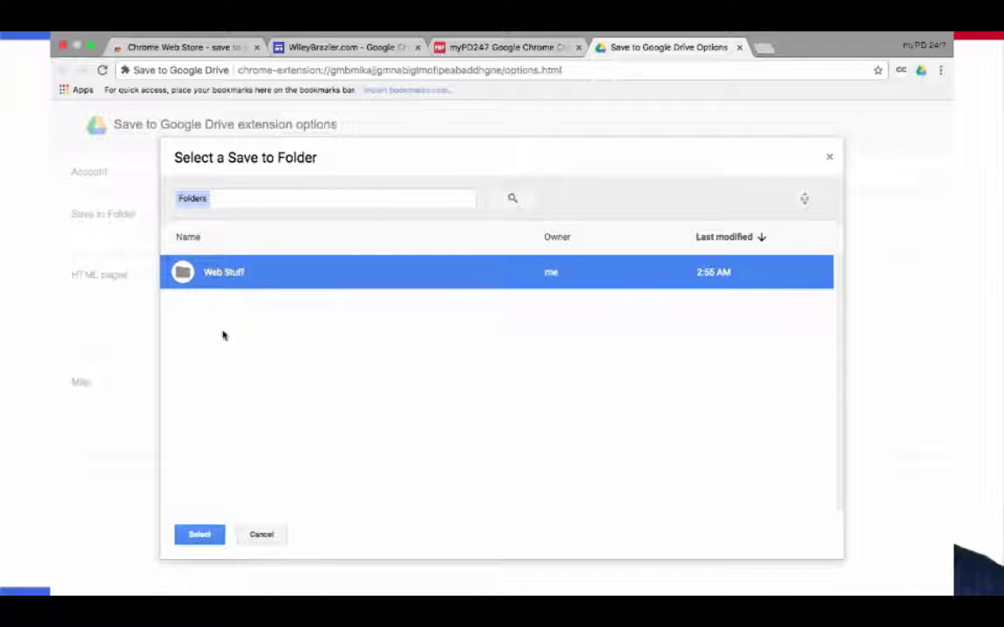
click(200, 534)
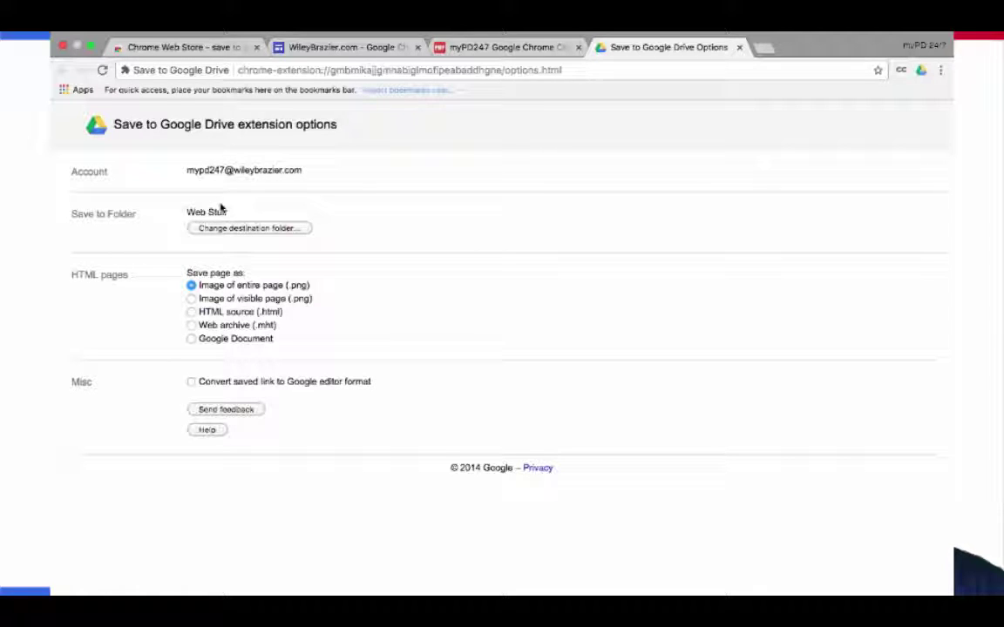
click(191, 312)
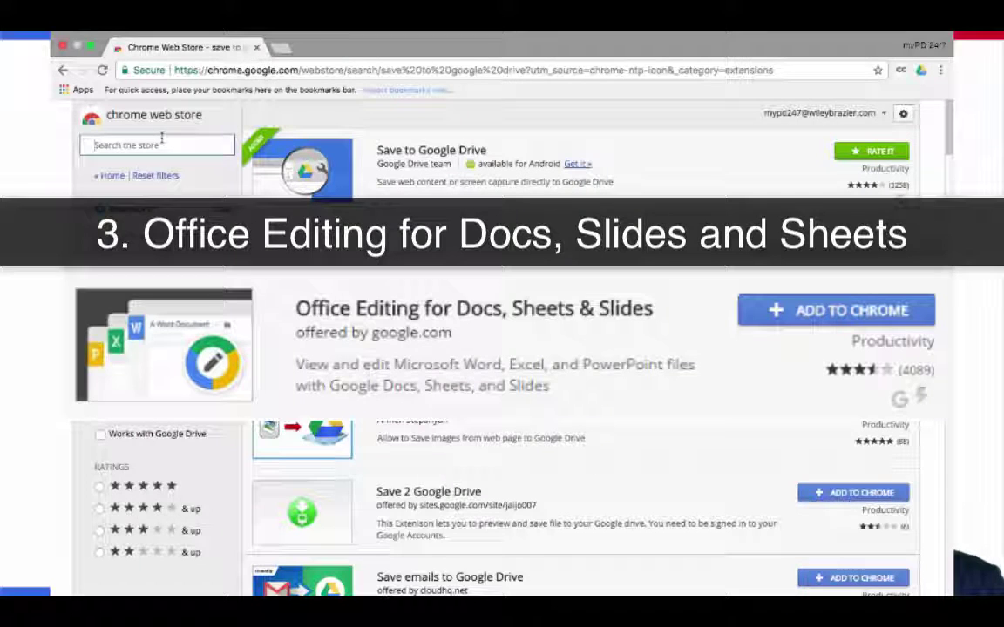
Search the Chrome Web Store for office editing for docs and add the Office Editing for Docs, Sheets & Slides extension.
text(off)
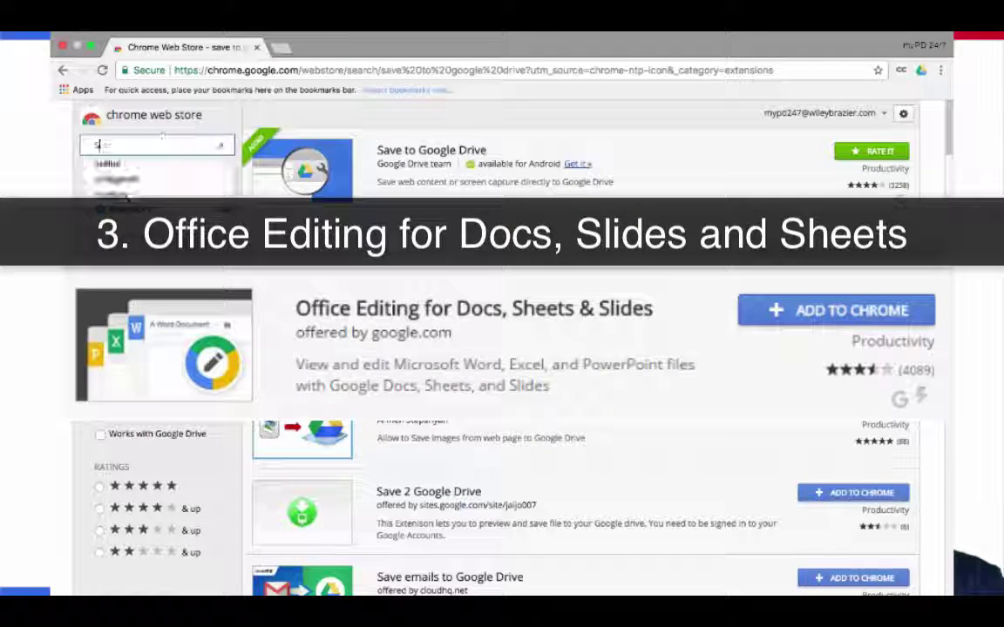
text(ice editing for docs)
key(Return)
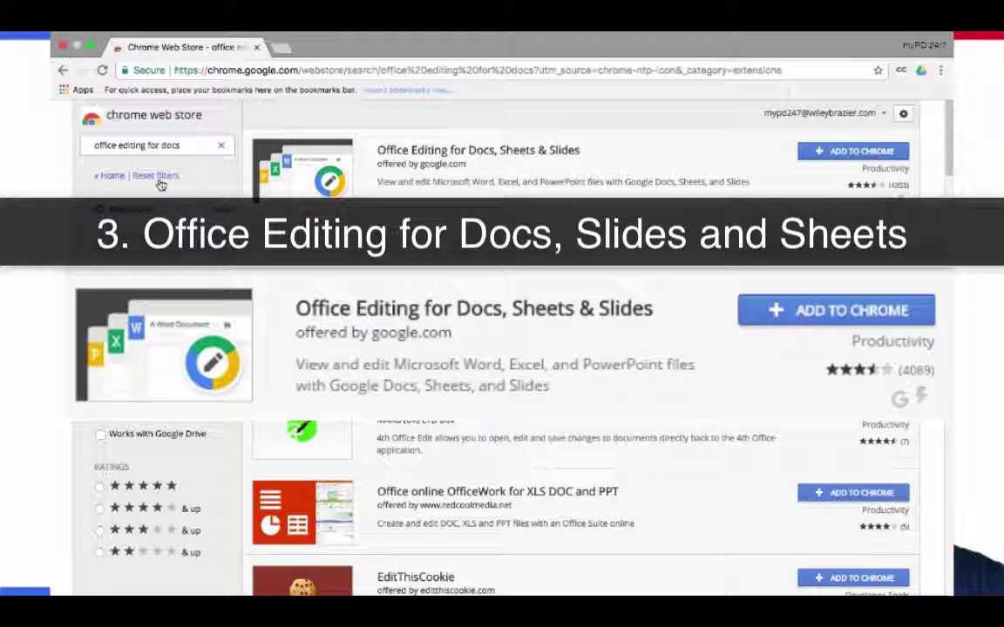
click(834, 153)
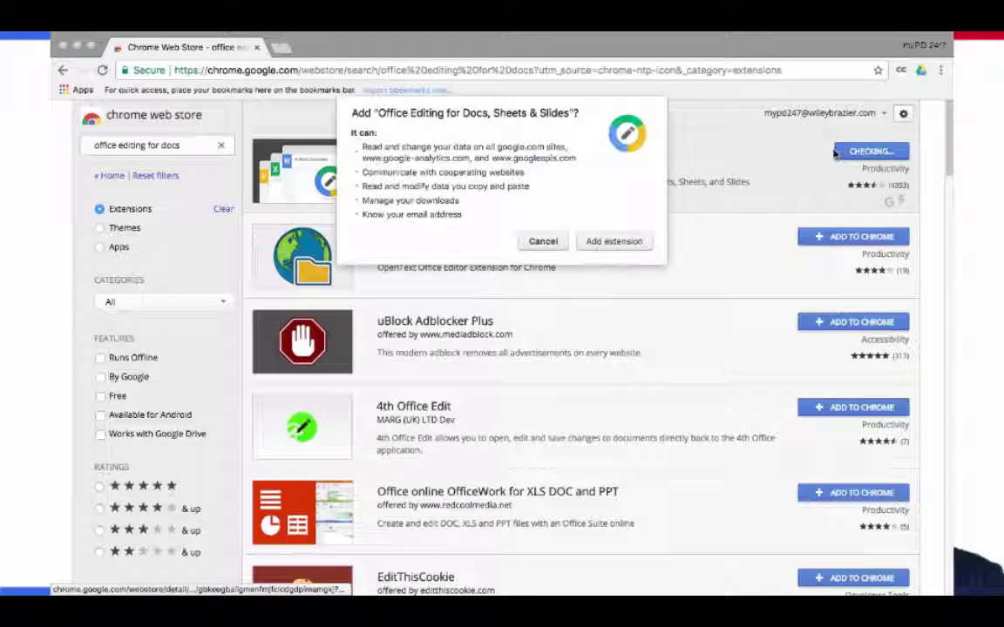
click(618, 242)
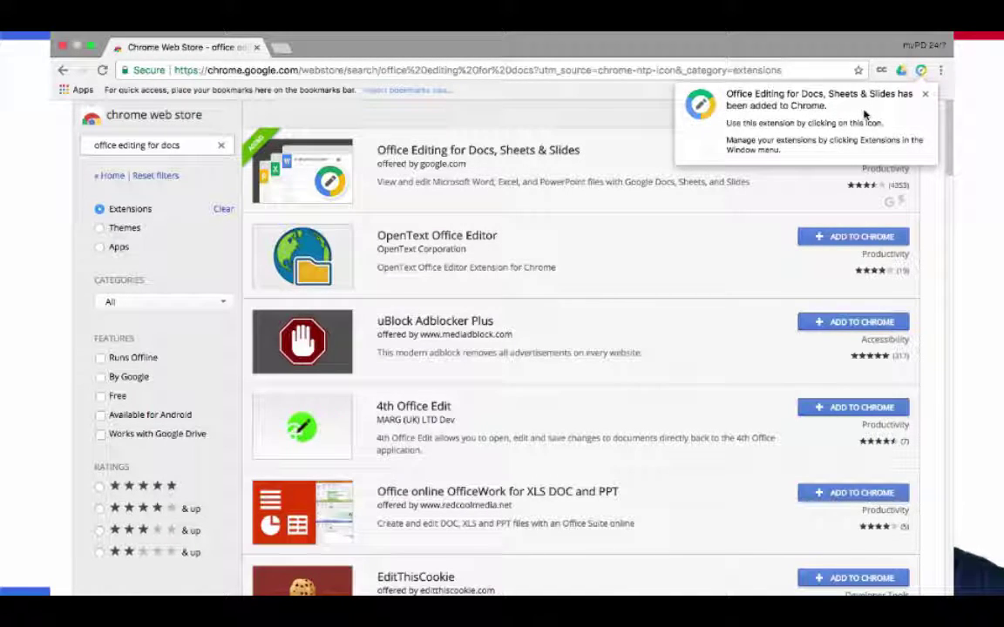
Open Google Drive in a new tab and go into the Sample Office Files folder.
click(284, 51)
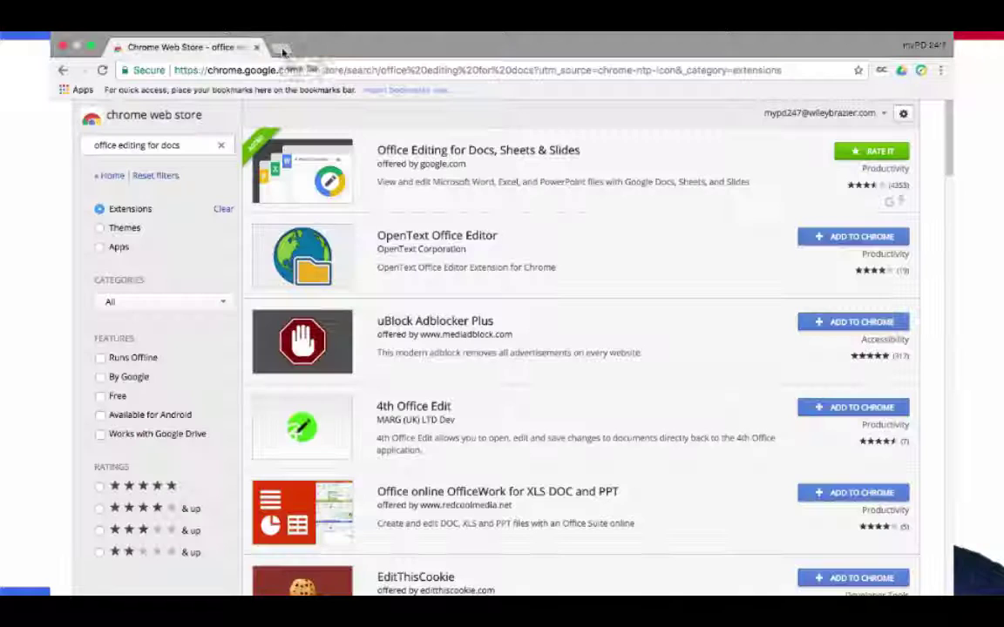
click(284, 51)
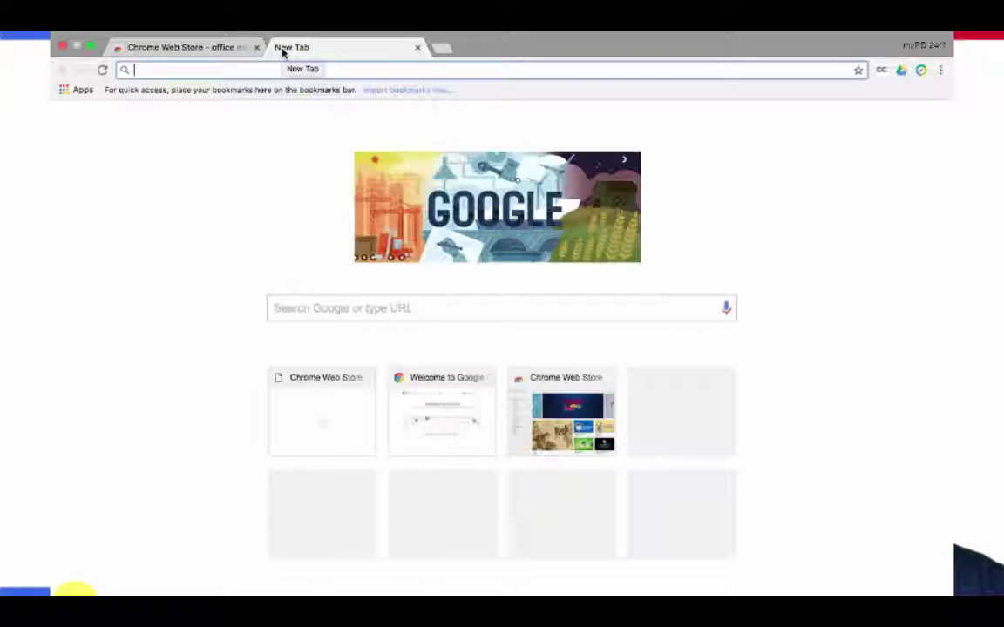
click(81, 92)
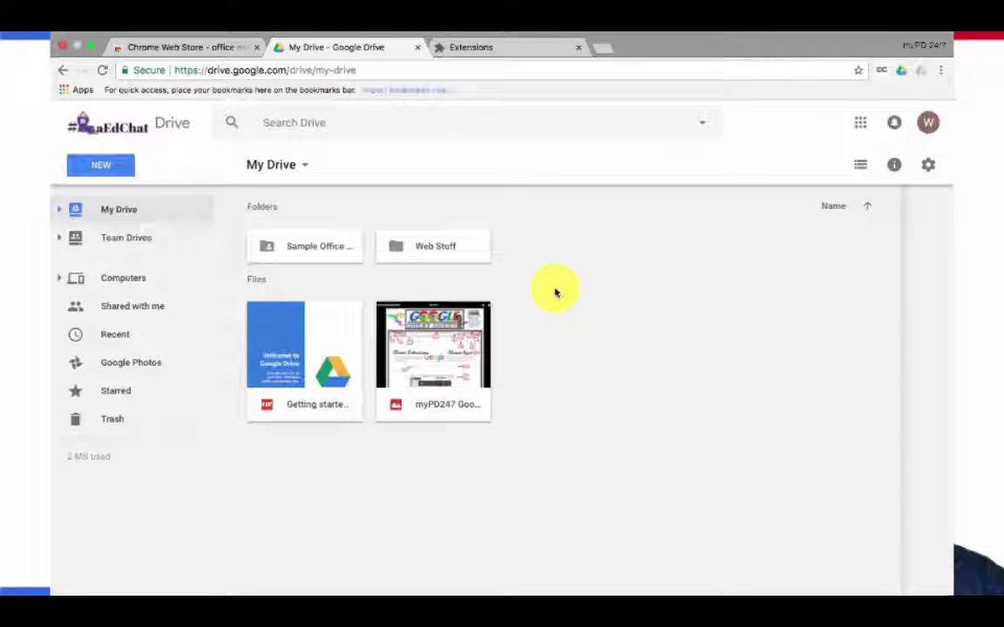
click(311, 254)
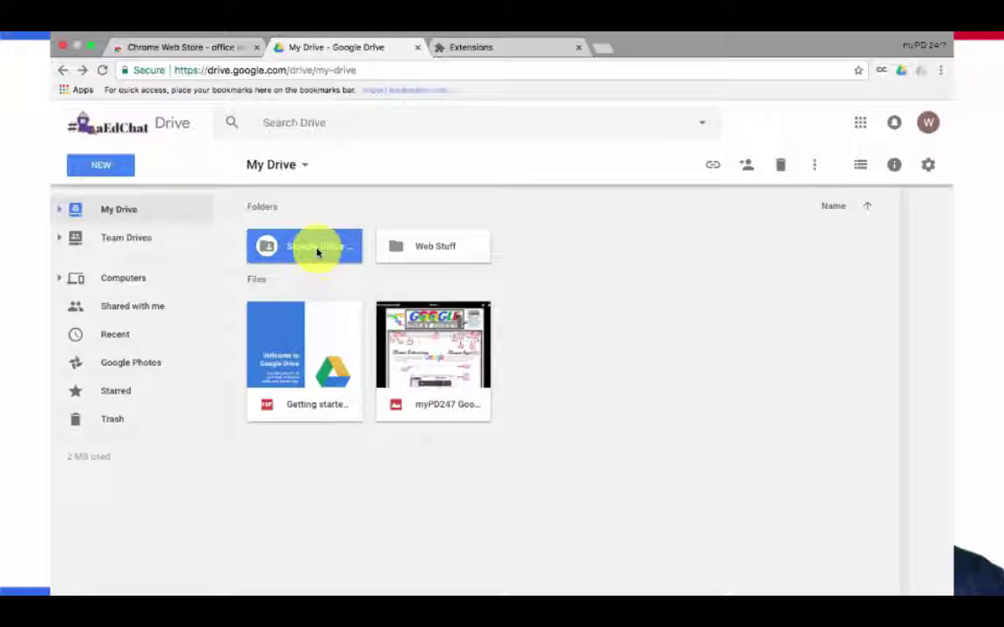
double_click(316, 252)
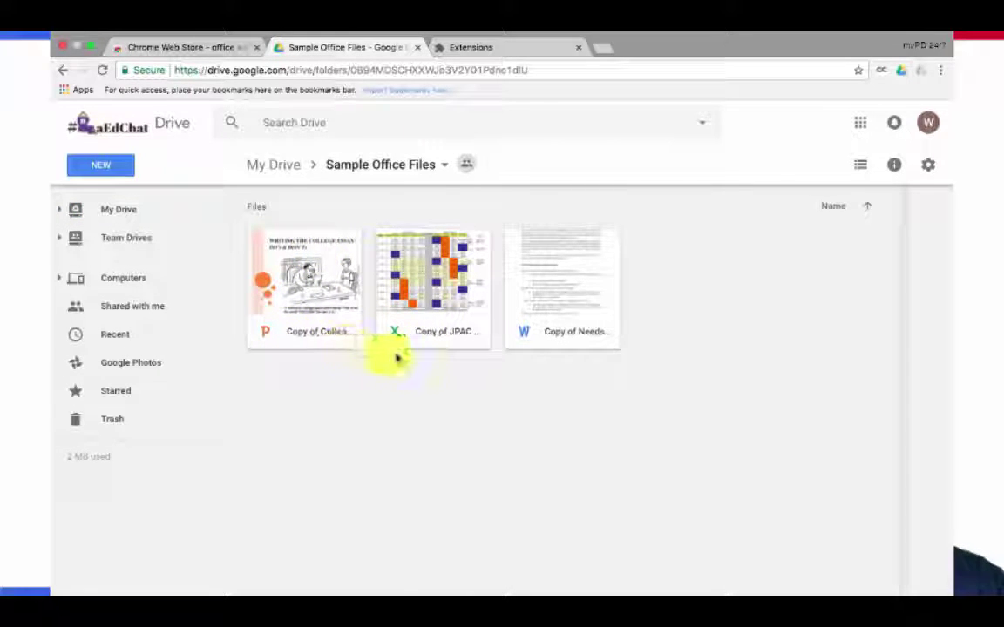
Open the Needs Assessment Word file with Google Docs and return to the Sample Office Files folder.
double_click(552, 329)
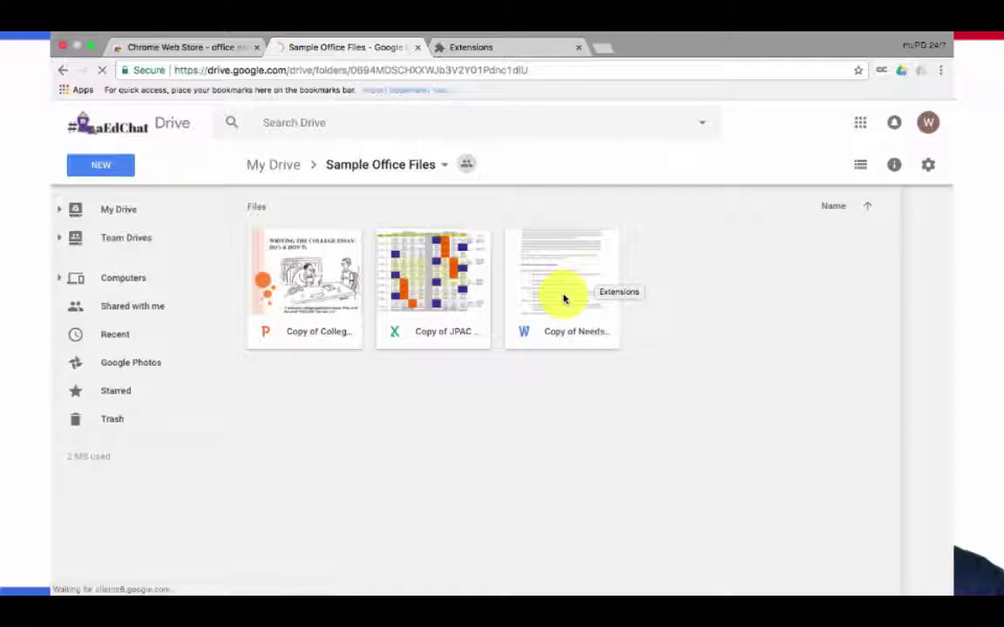
click(562, 298)
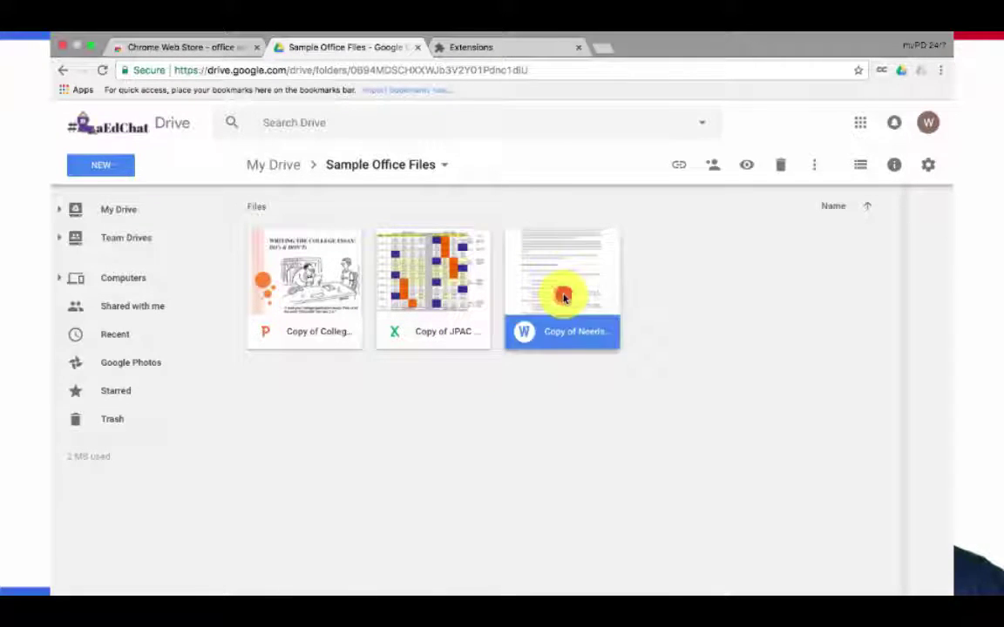
double_click(563, 299)
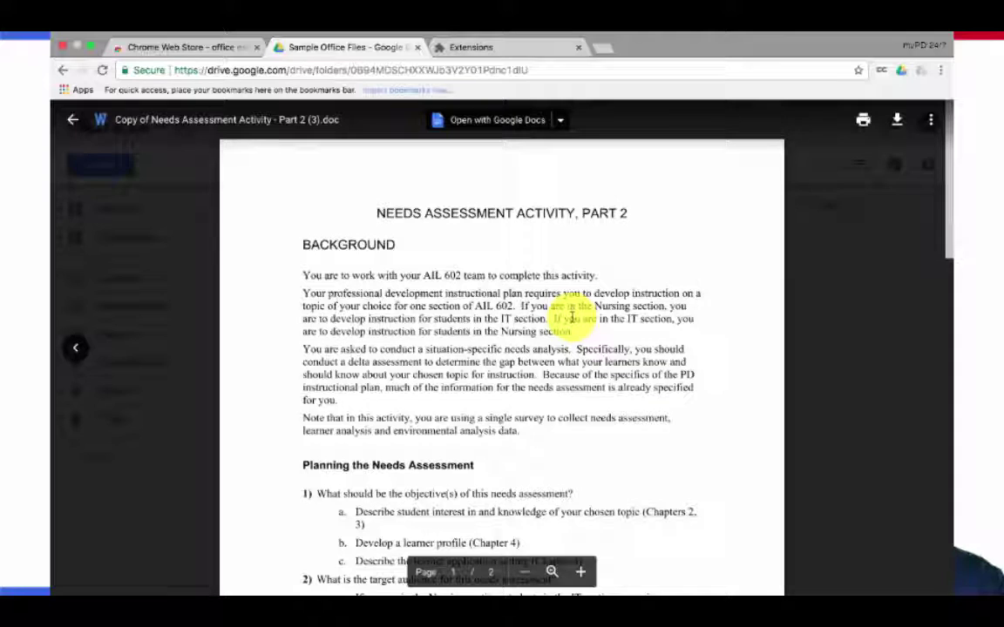
click(502, 124)
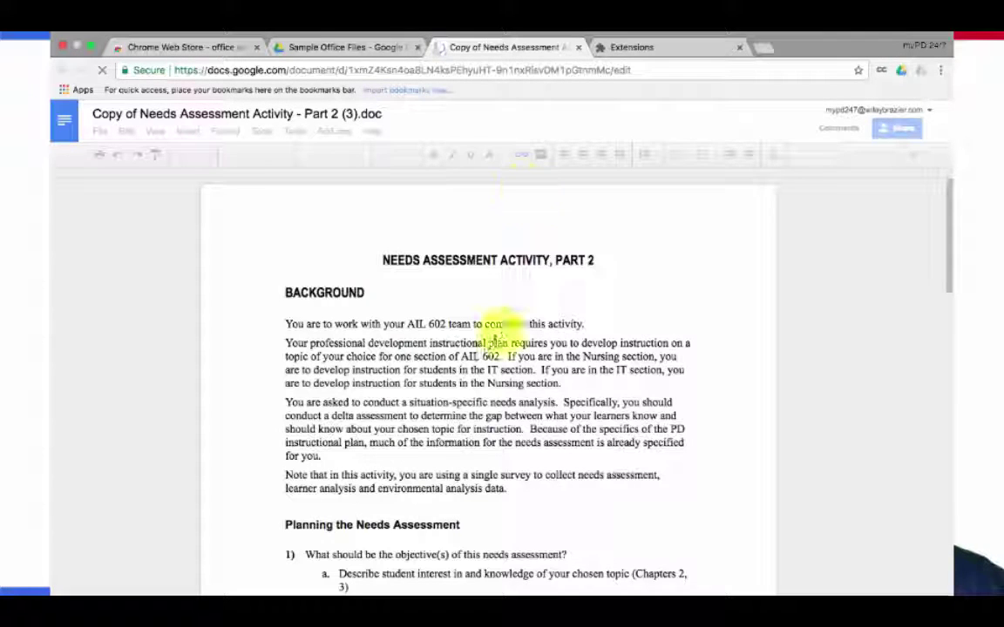
click(588, 325)
click(348, 47)
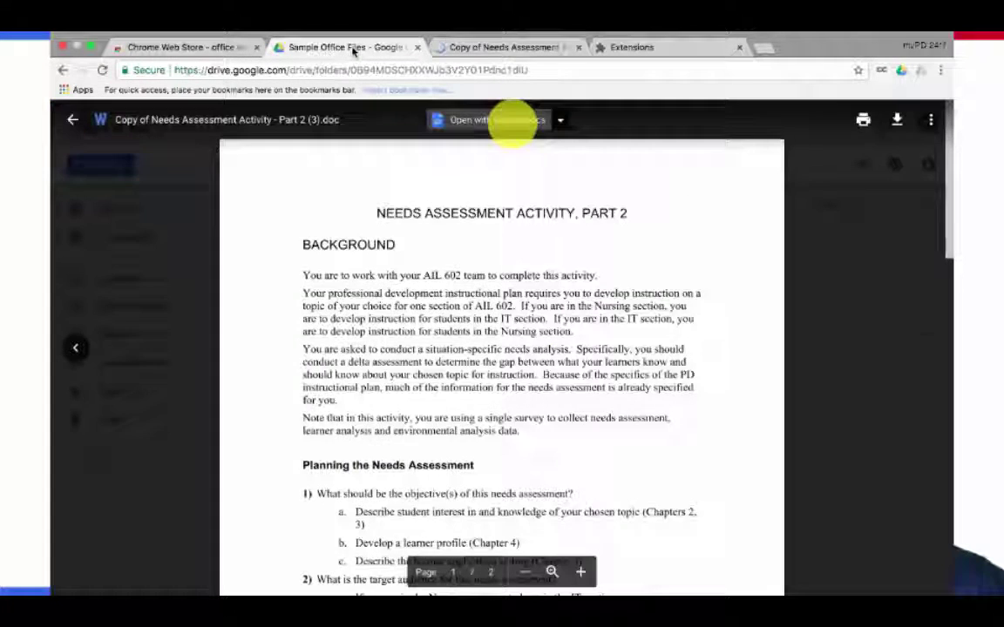
key(Escape)
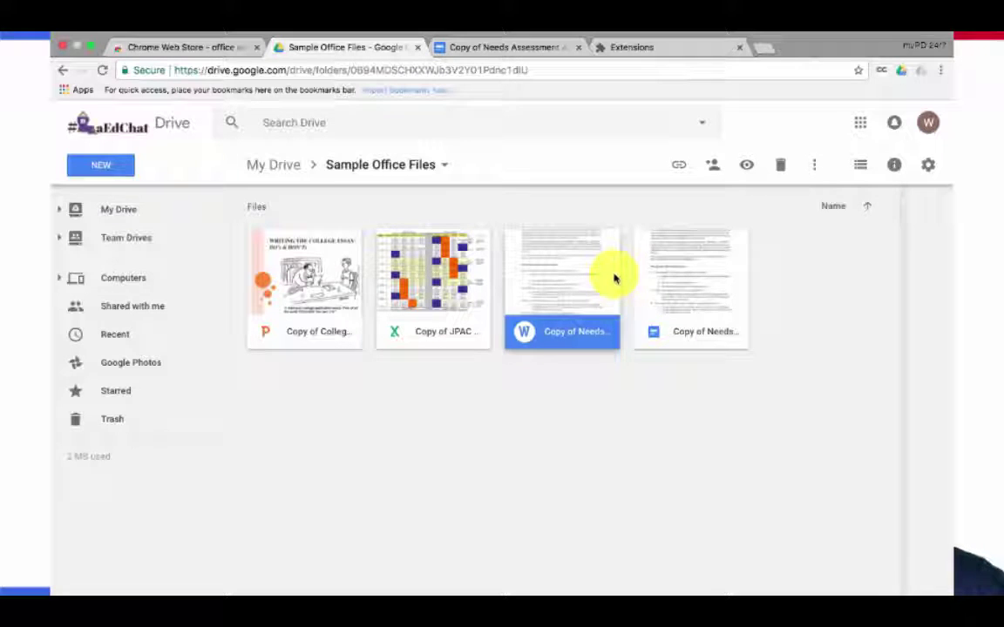
Open the Needs Assessment Word file in Office Editing, dismiss its introduction, and compare it with the converted Google Docs copy.
click(828, 106)
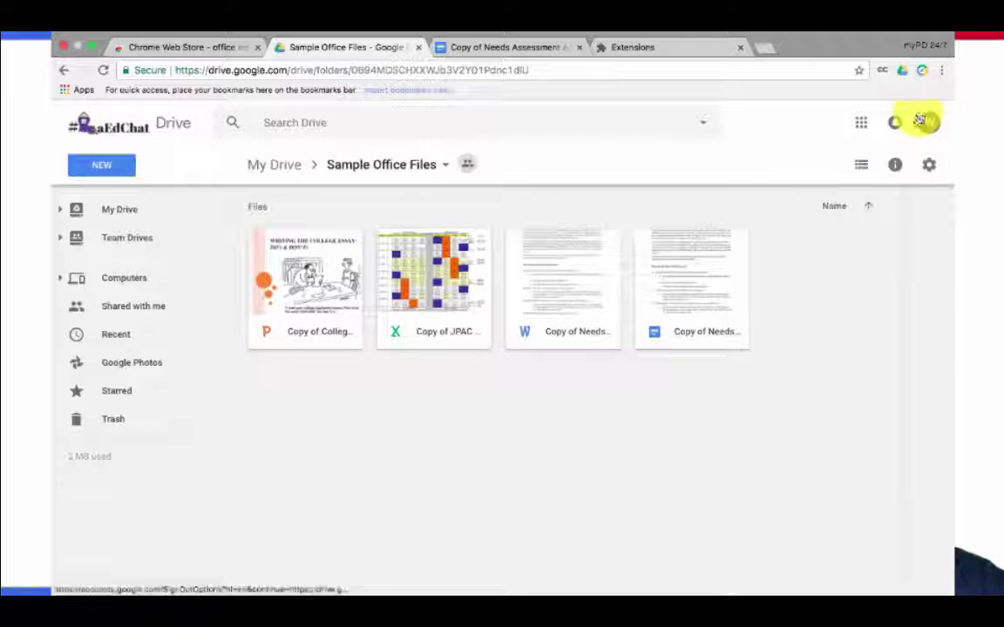
double_click(570, 297)
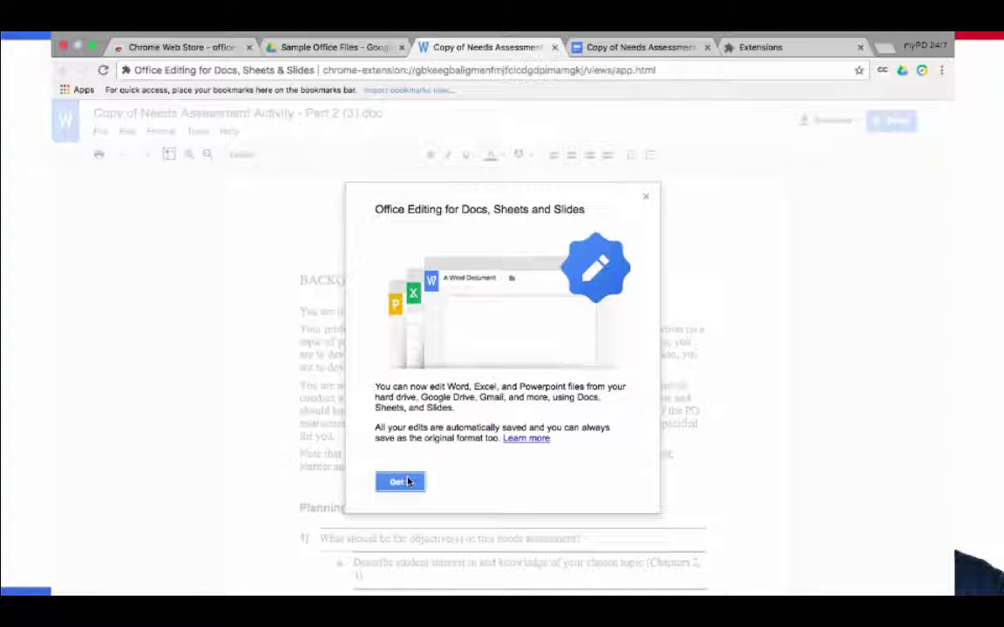
click(407, 481)
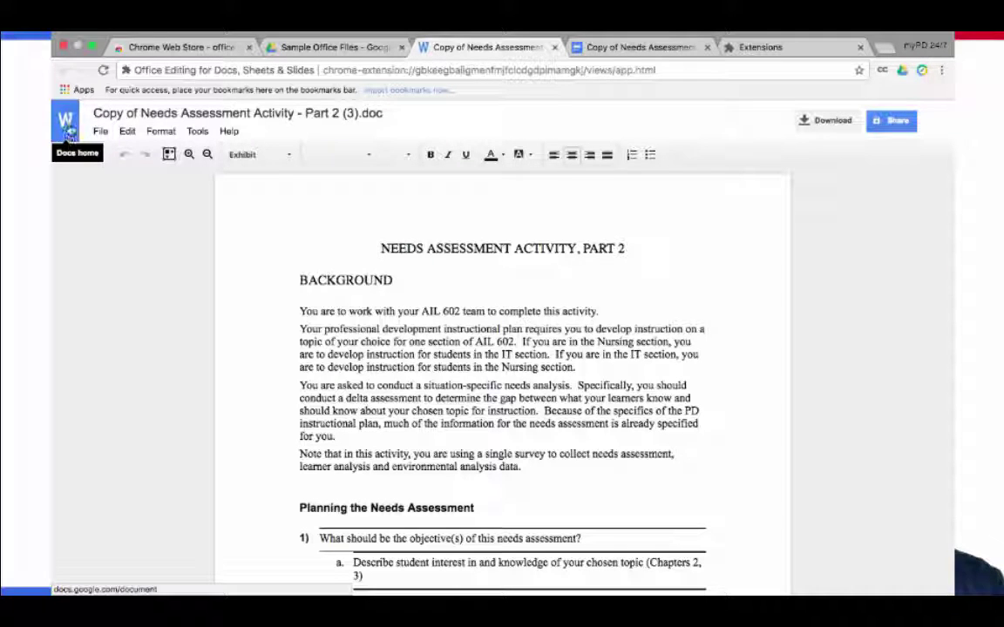
click(582, 49)
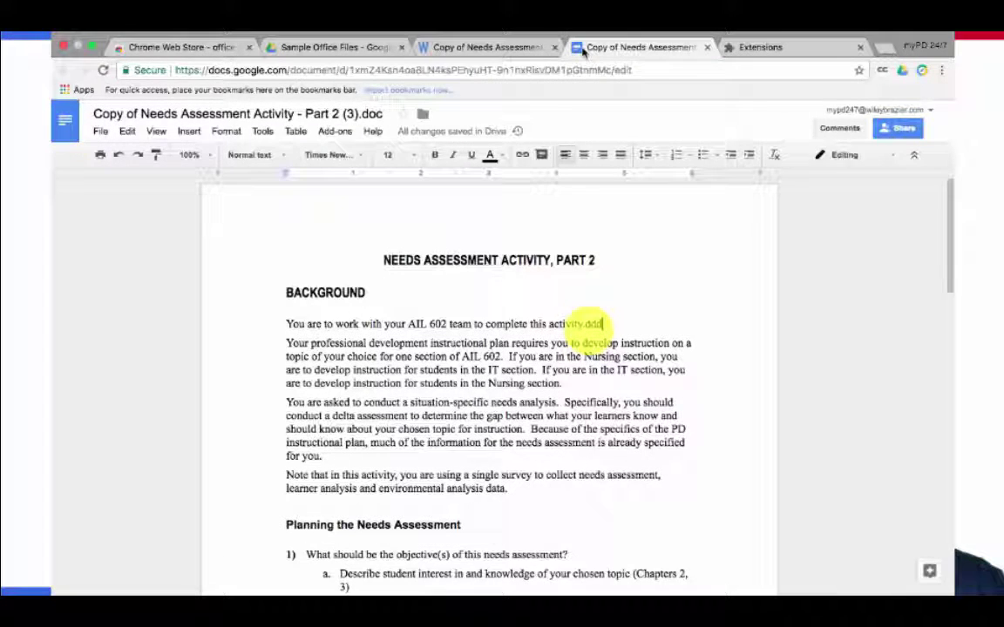
click(487, 49)
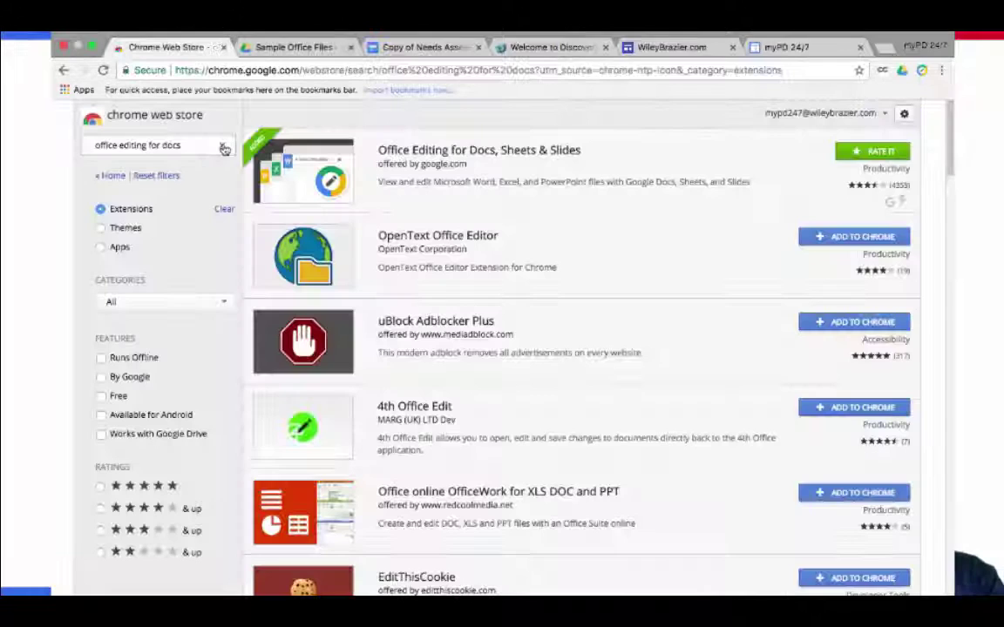
Search the Chrome Web Store for onetab, add the OneTab extension and collapse all open tabs into it.
click(223, 148)
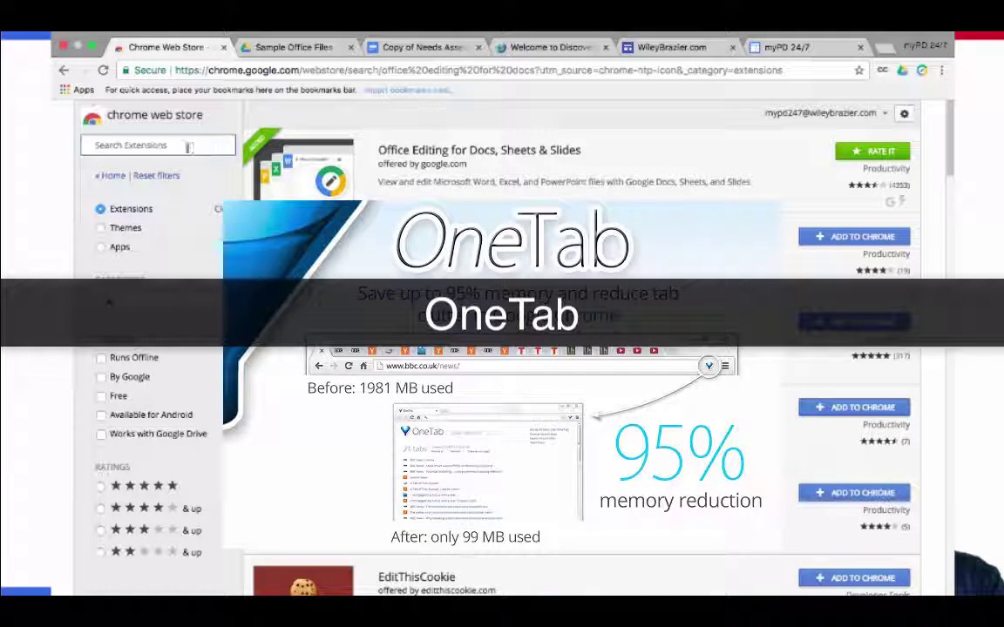
text(onetab)
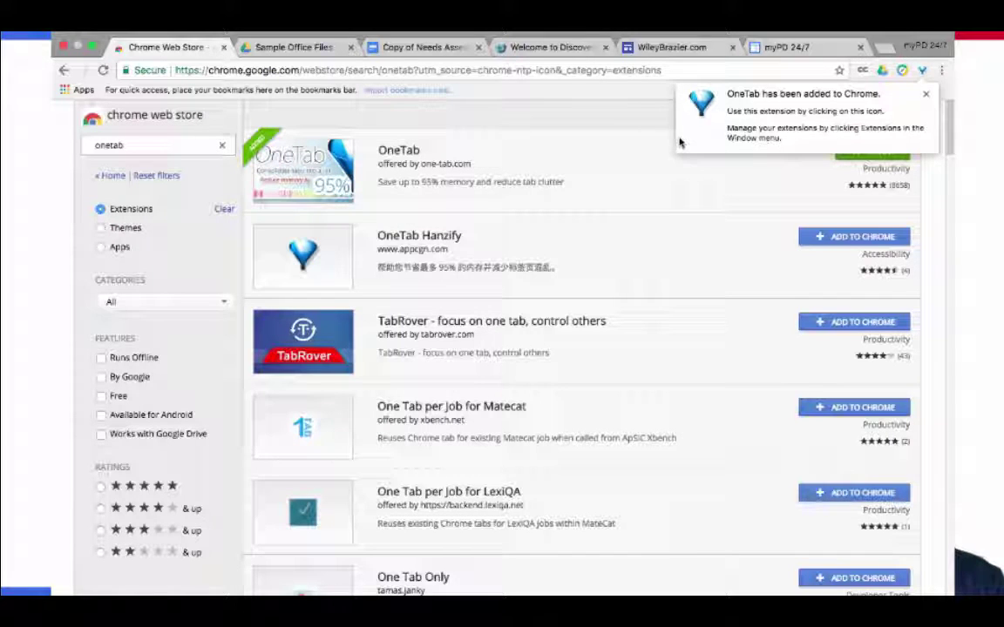
click(923, 69)
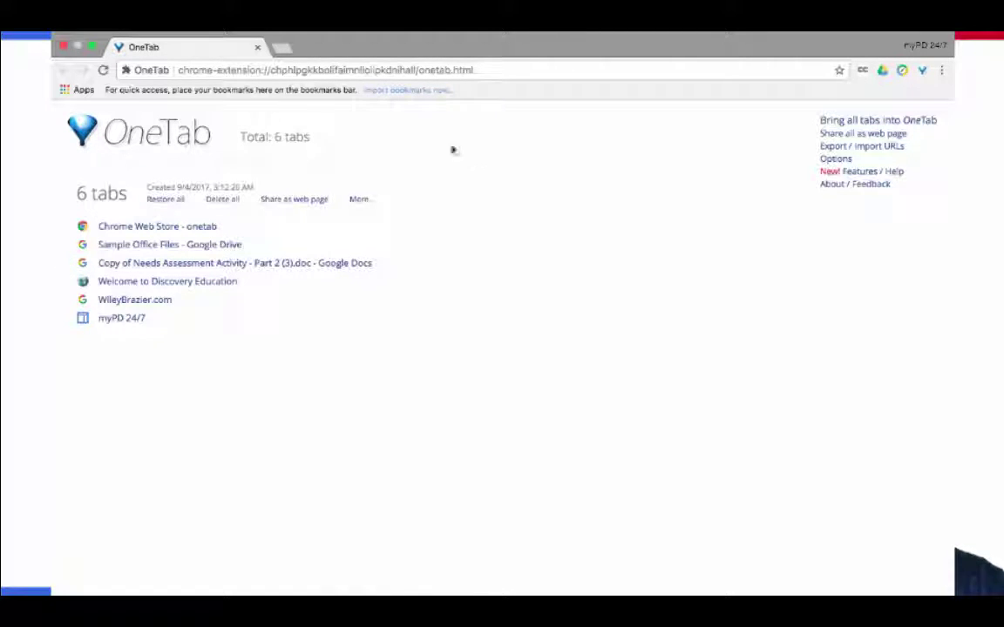
Share the OneTab group as a web page, select the shared page's full address, and return to the OneTab list.
click(294, 198)
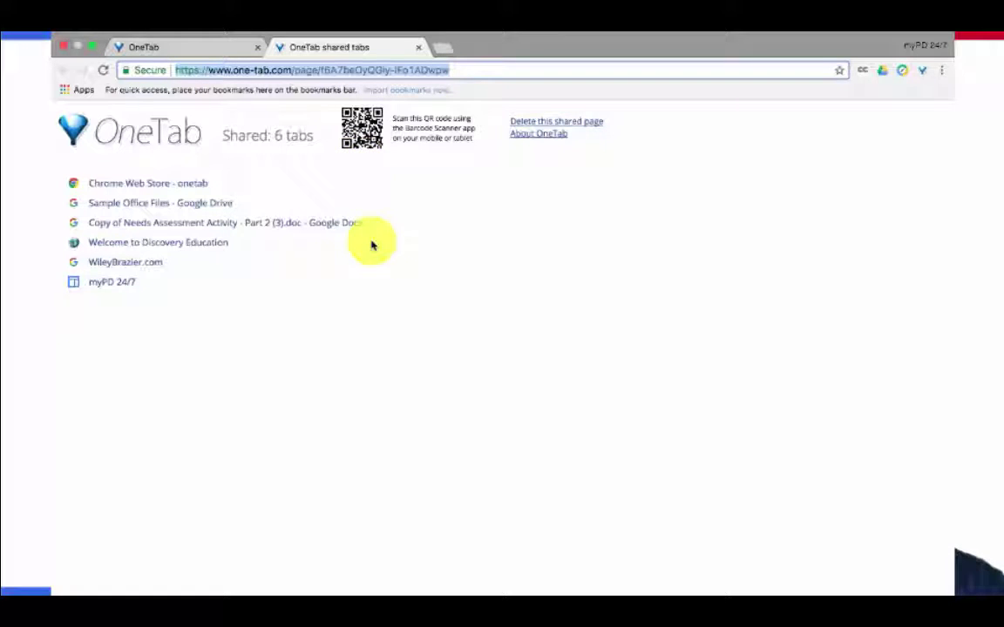
click(374, 71)
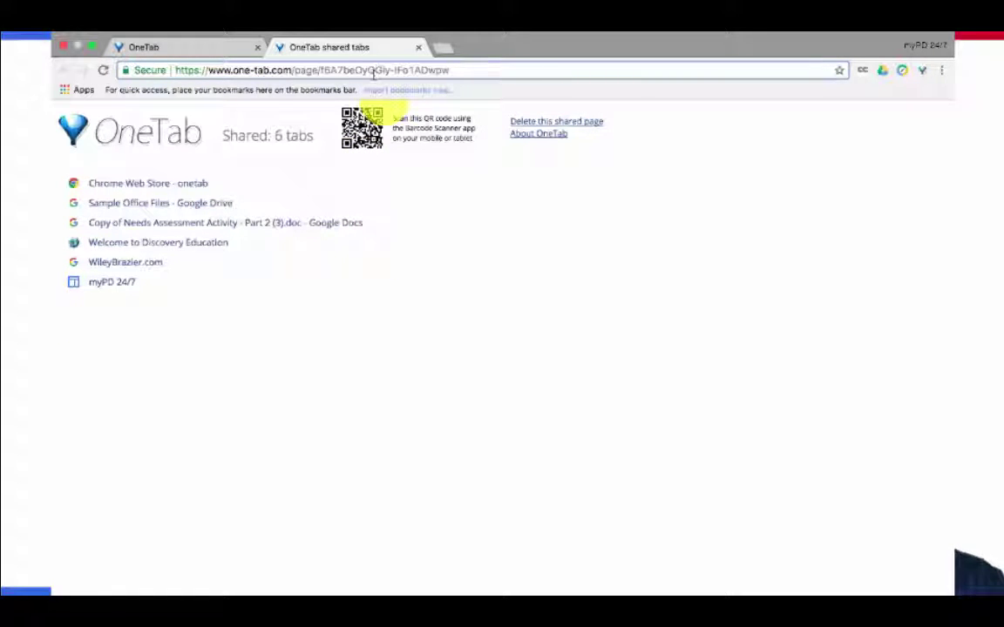
triple_click(374, 71)
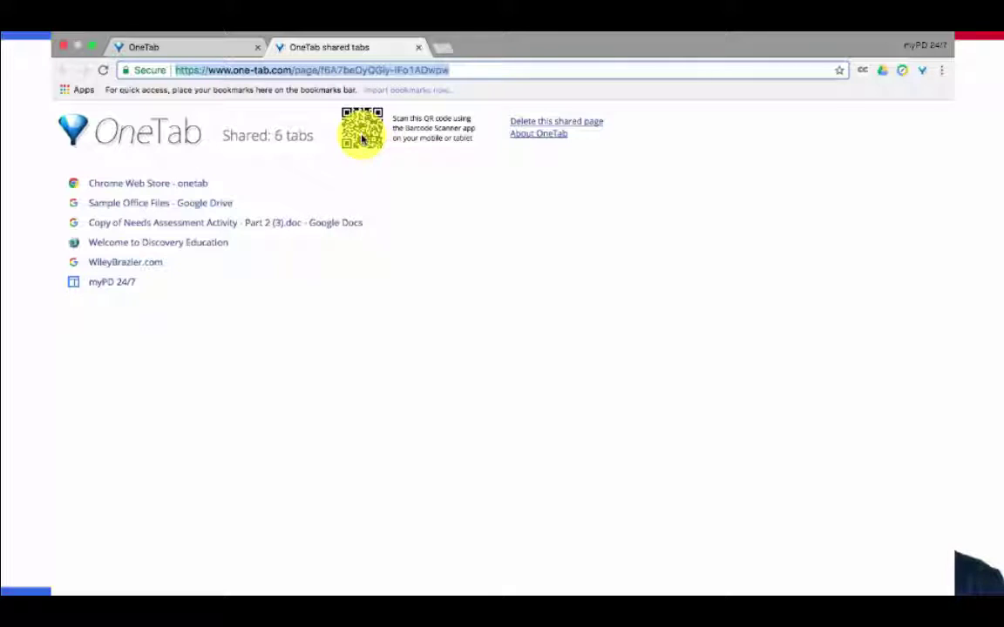
key(ctrl+shift+Tab)
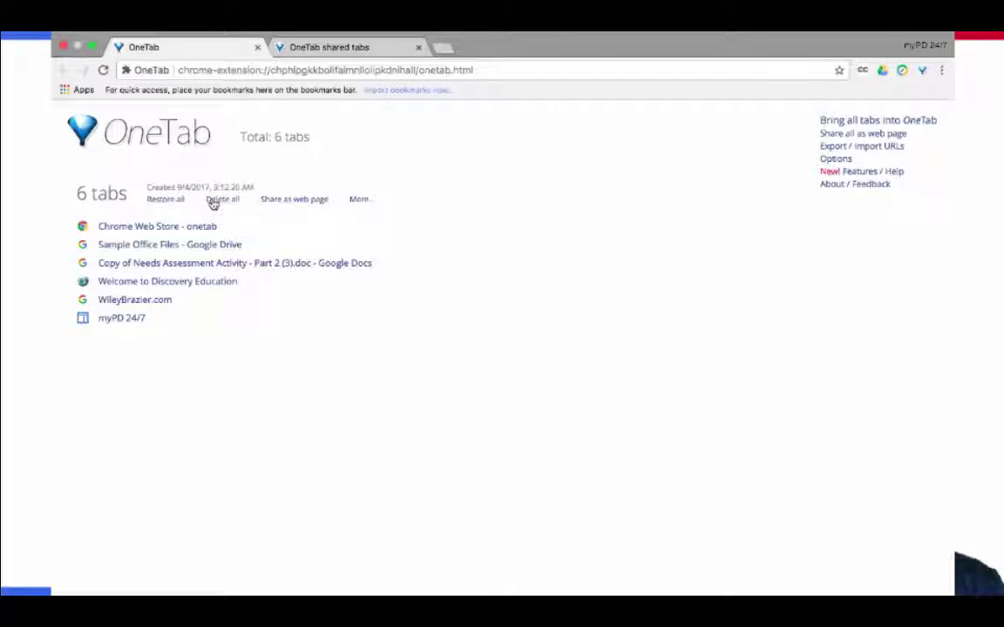
Restore the Chrome Web Store page from the OneTab list and search the store for share to classroom.
click(150, 228)
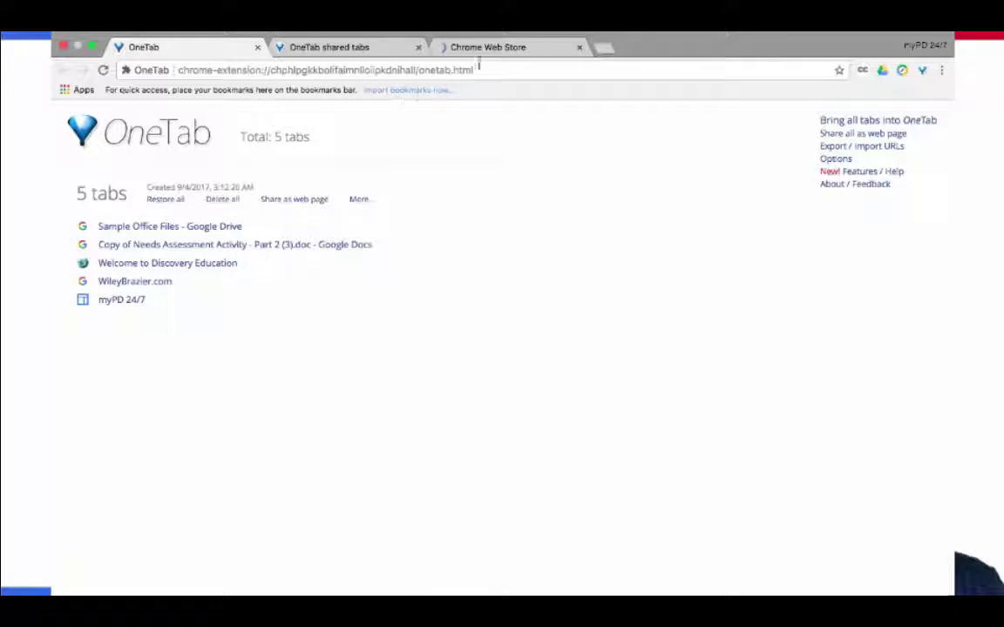
click(482, 51)
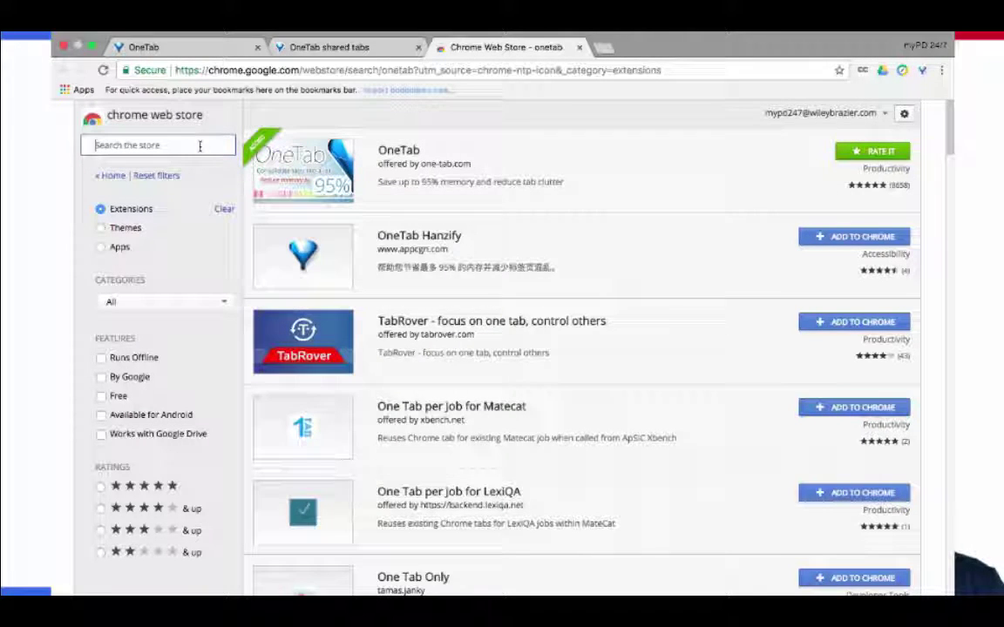
text(shar)
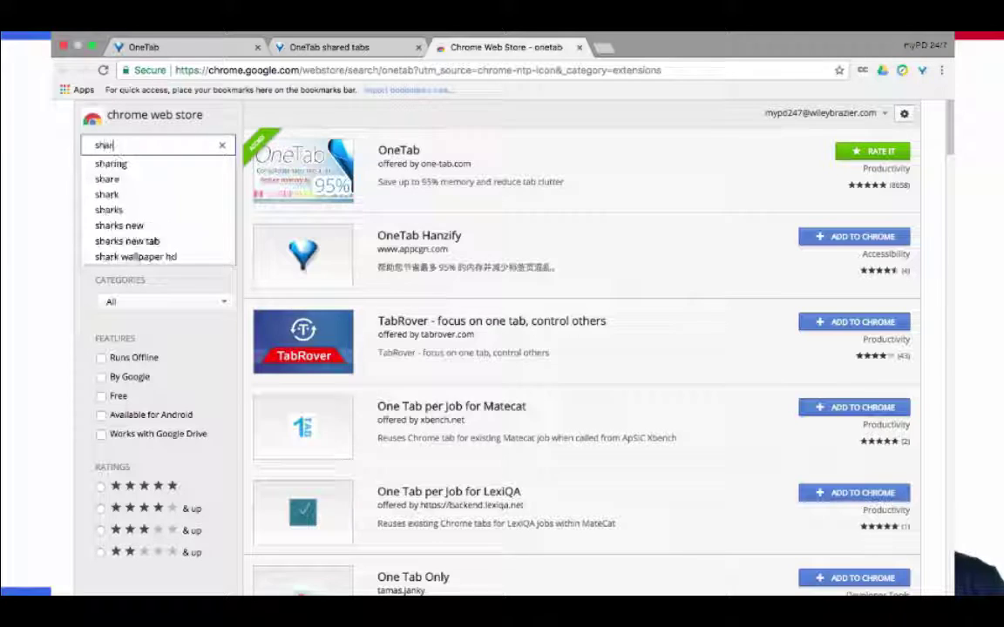
text(e to clas)
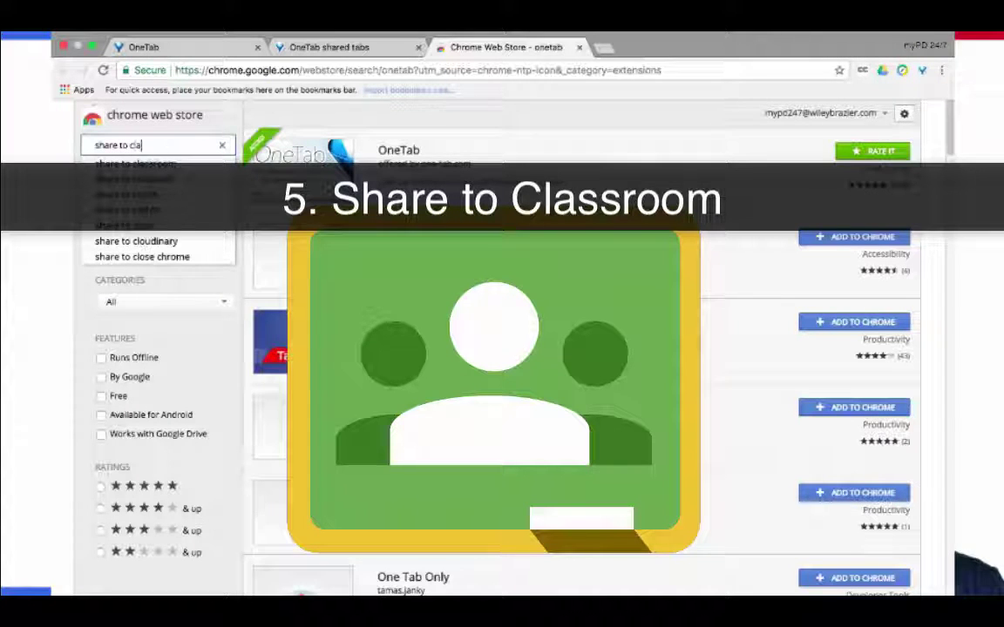
text(sr)
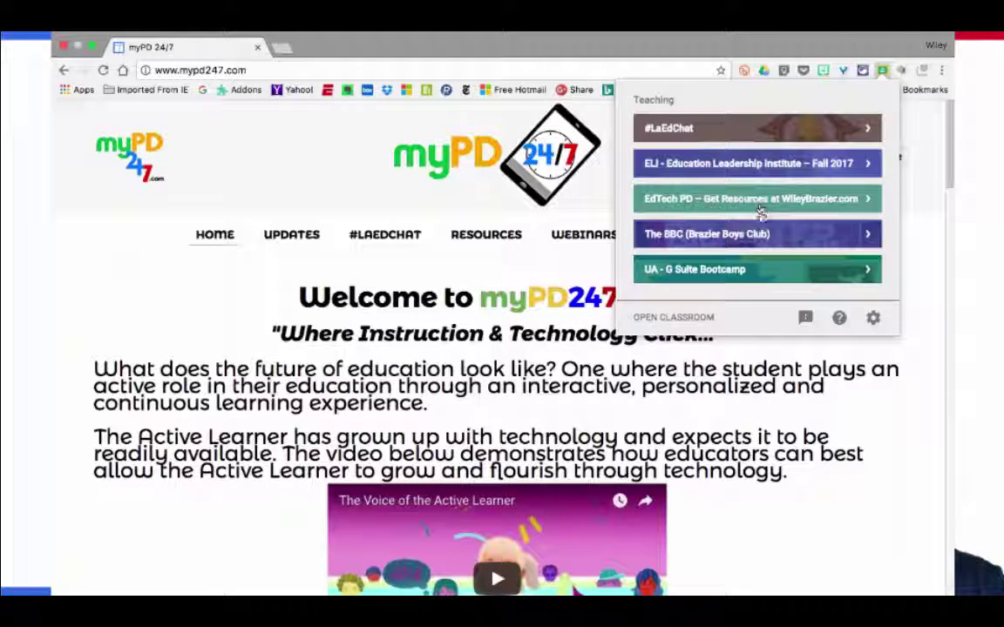
Push the myPD 24/7 page to the students of the #LaEdChat class and open that class in Google Classroom.
click(729, 131)
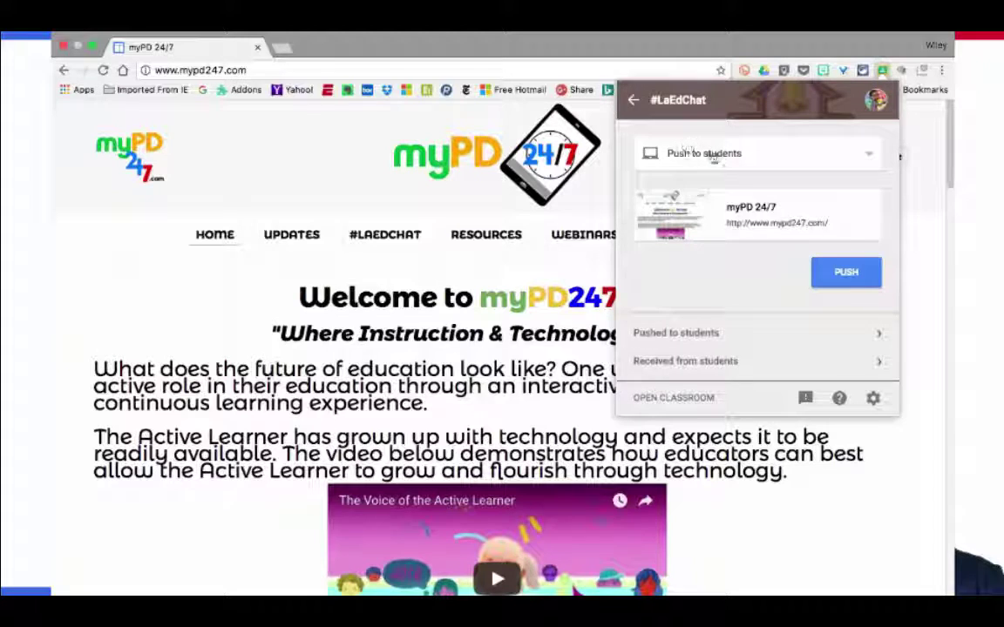
click(836, 274)
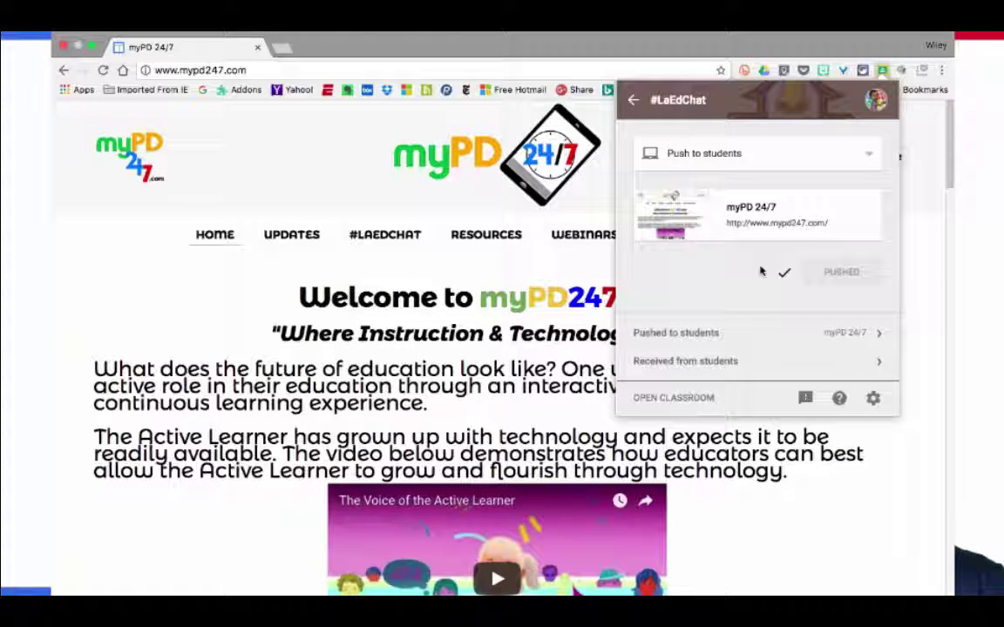
click(673, 398)
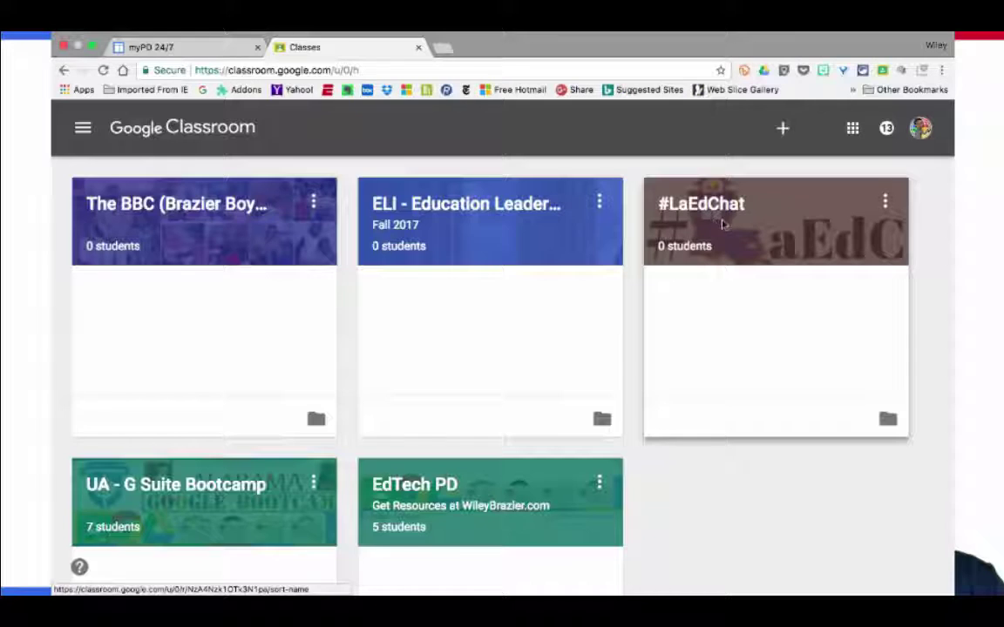
click(702, 204)
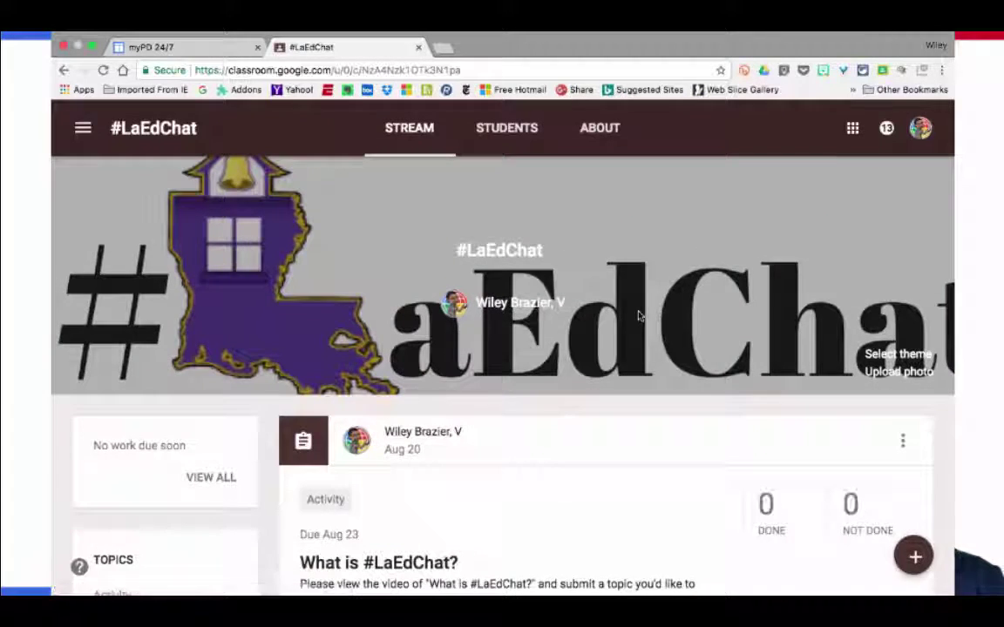